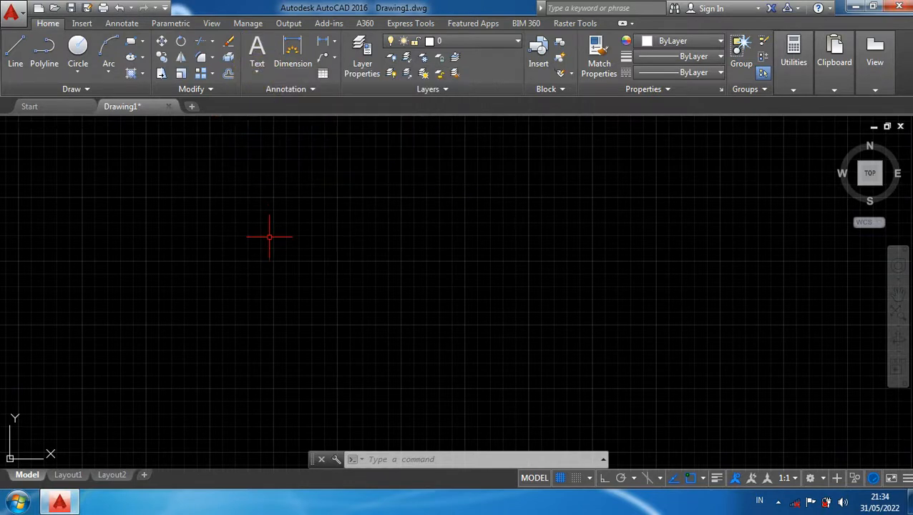
- Create a multiline text object in the middle of the drawing area reading "Drafter Bidang Konstruksi"
text(t)
key(Return)
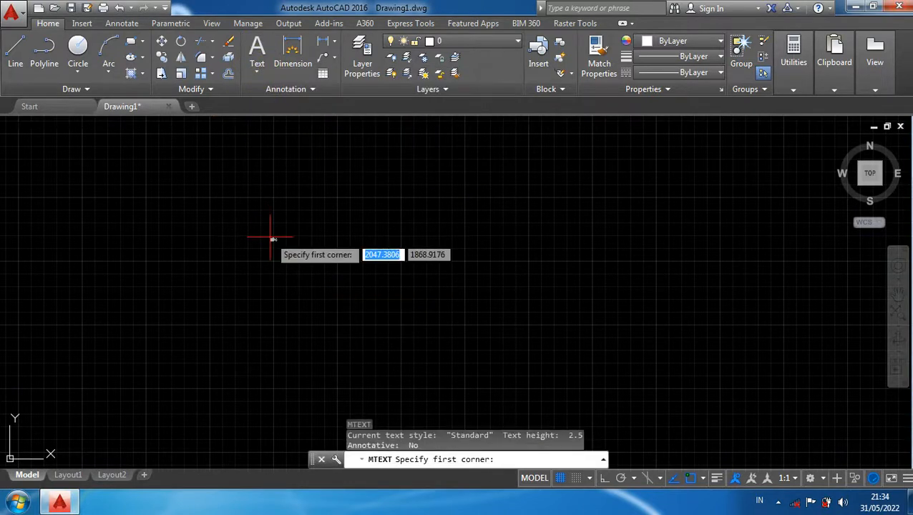
click(282, 236)
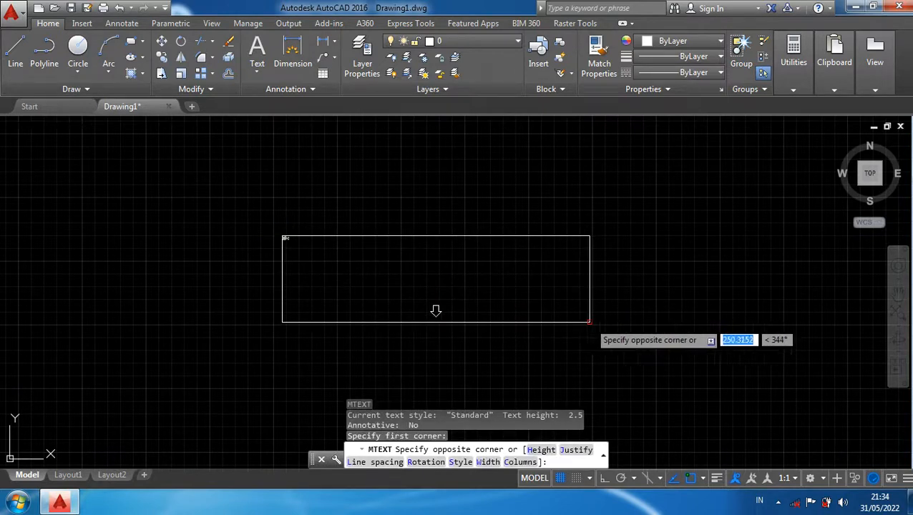
click(590, 322)
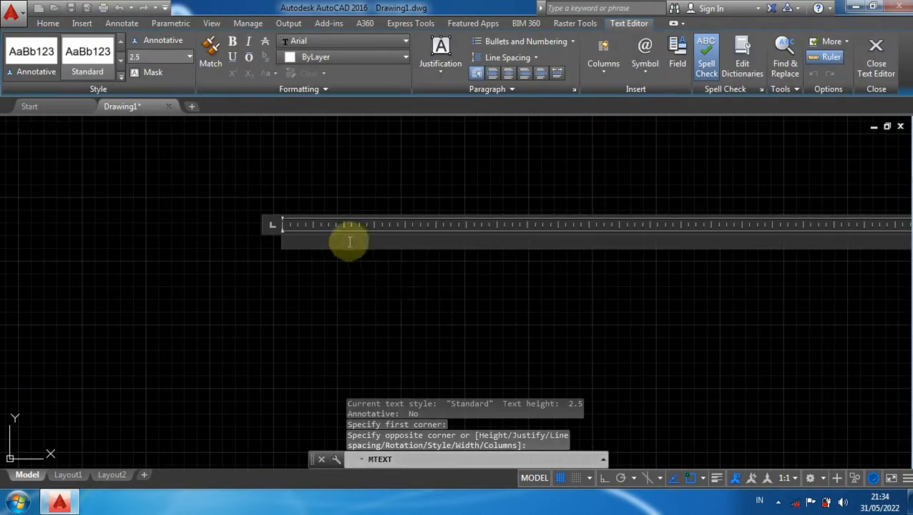
scroll(350, 244, up, 2)
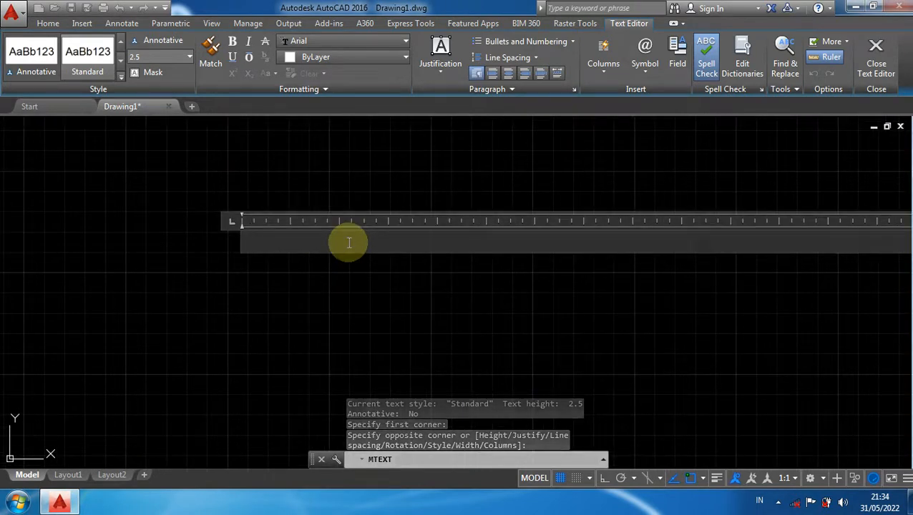
text(Drafter Bidang Konstruksi)
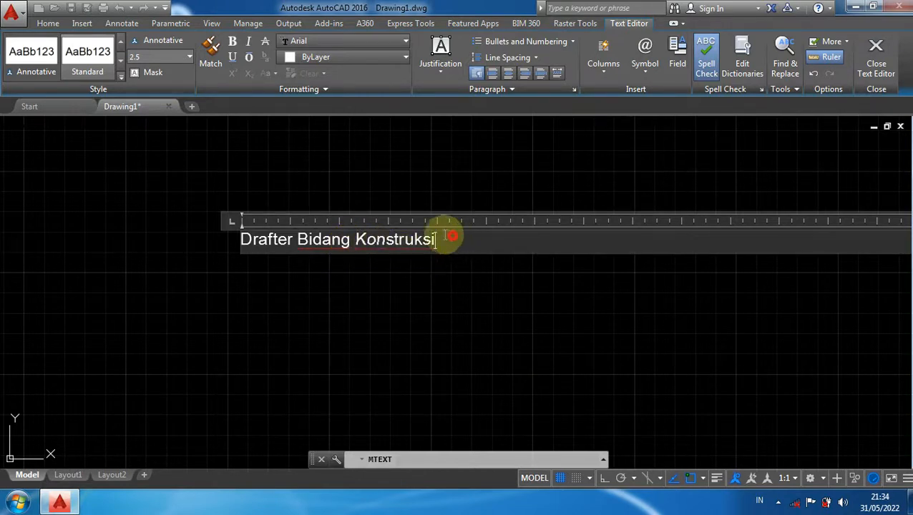
- Copy the text line and paste it three times below the original, giving four identical lines, and finish editing
drag(445, 240, 132, 216)
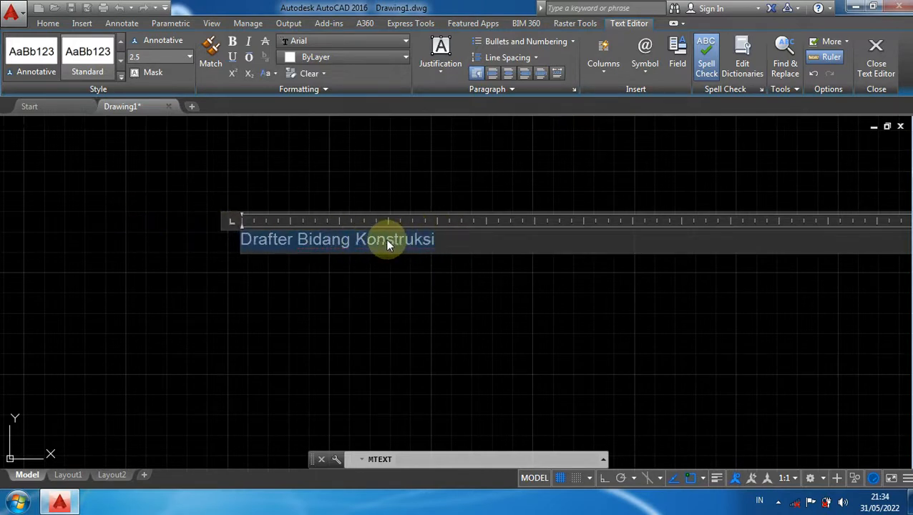
key(ctrl+c)
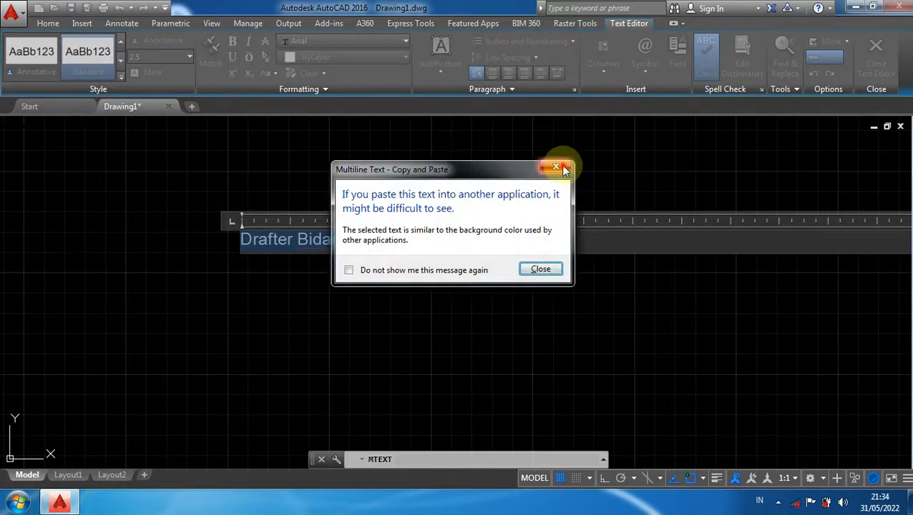
click(565, 169)
click(446, 237)
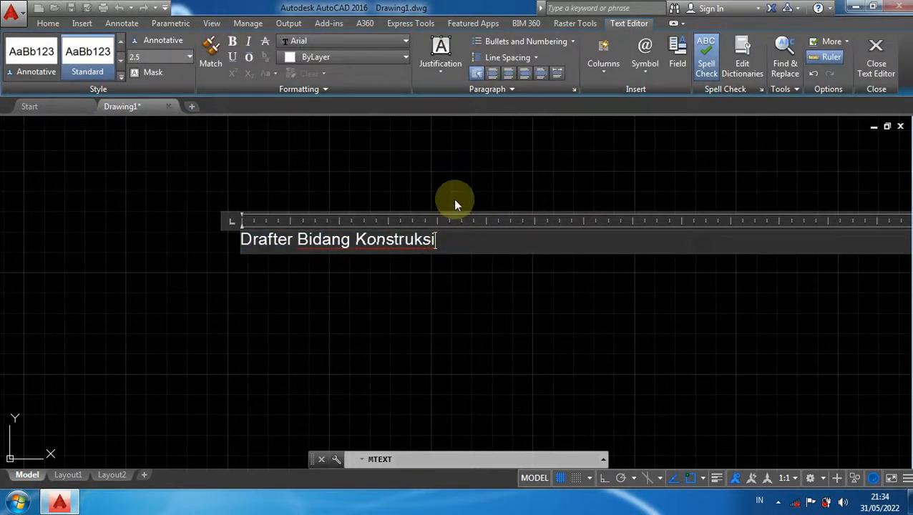
key(Return)
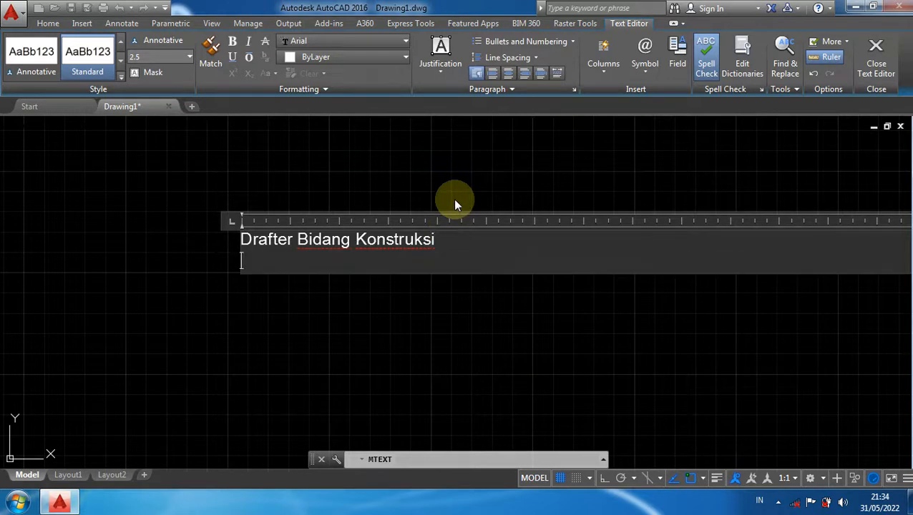
key(ctrl+v)
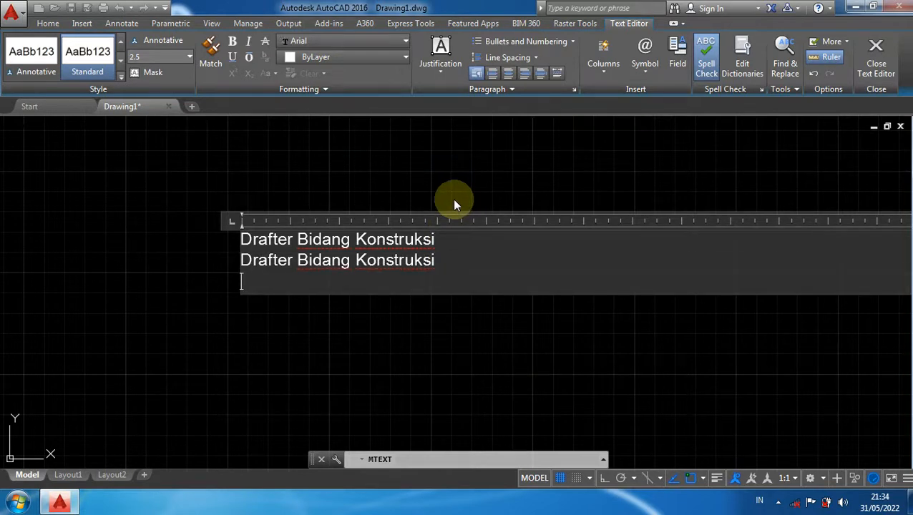
key(ctrl+v)
key(ctrl+v)
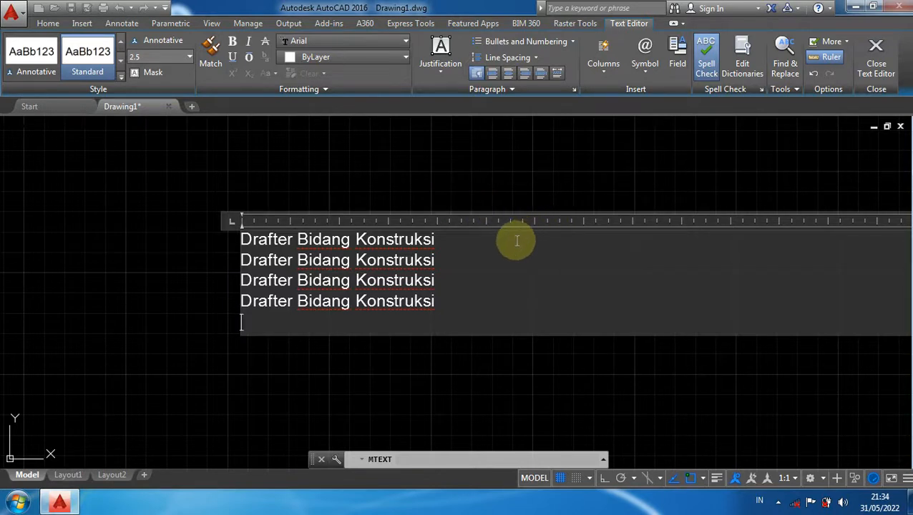
scroll(592, 231, down, 2)
mouse_move(592, 230)
middle_down()
mouse_move(451, 220)
mouse_move(182, 237)
middle_up()
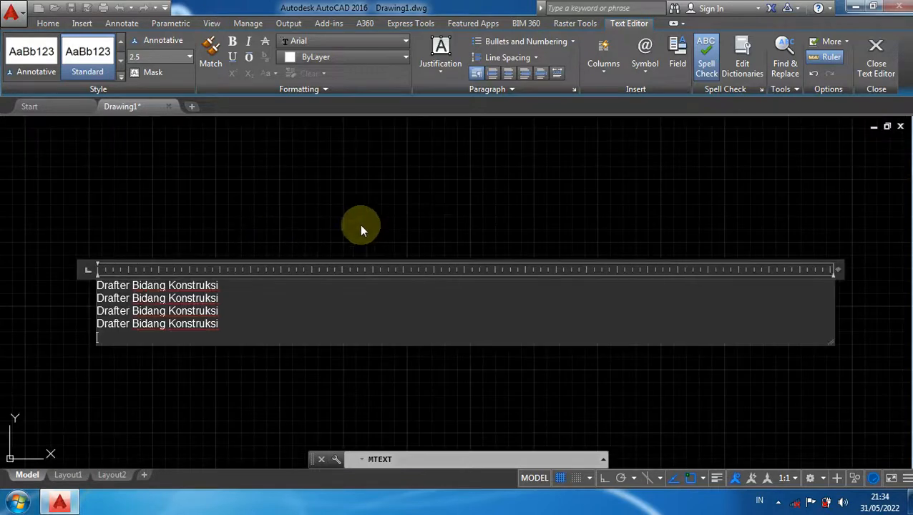
click(420, 195)
- Reopen the multiline text and narrow its frame so it ends a little past the four lines
middle_drag(296, 255, 482, 224)
scroll(482, 224, up, 1)
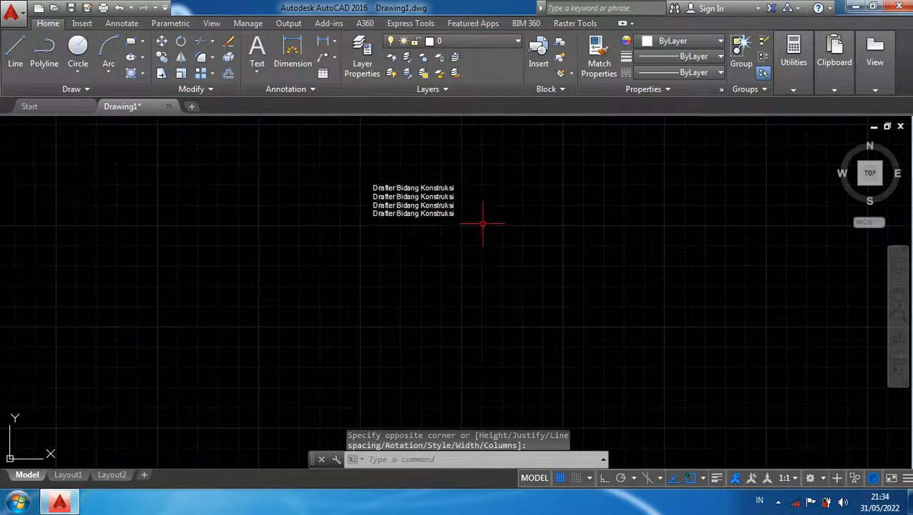
scroll(464, 183, up, 2)
middle_drag(464, 183, 474, 238)
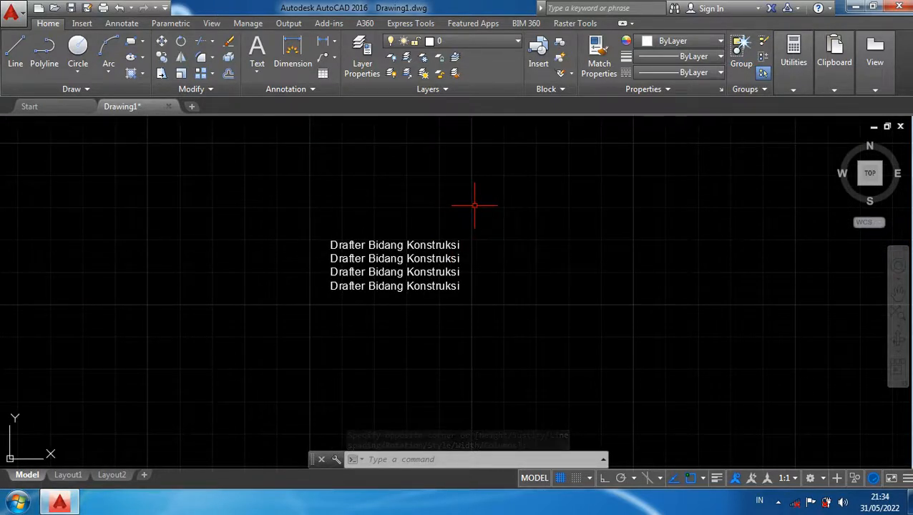
scroll(474, 205, up, 2)
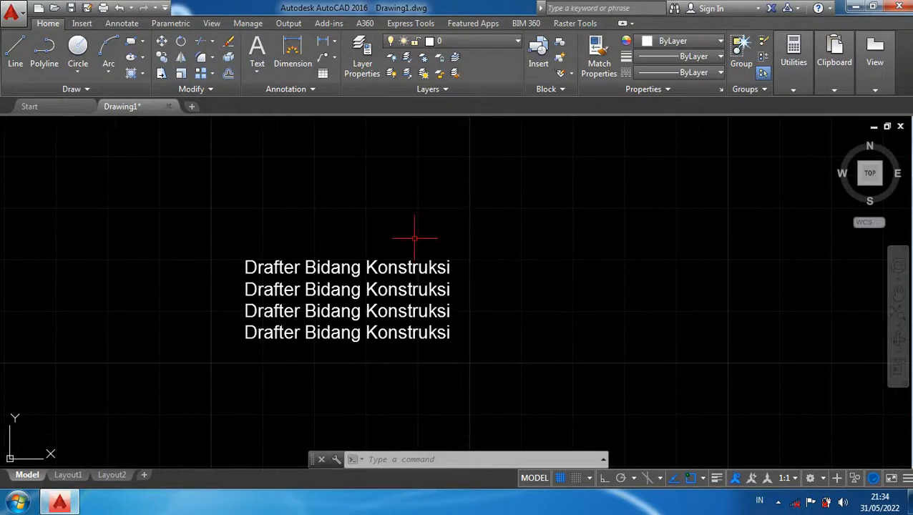
double_click(358, 266)
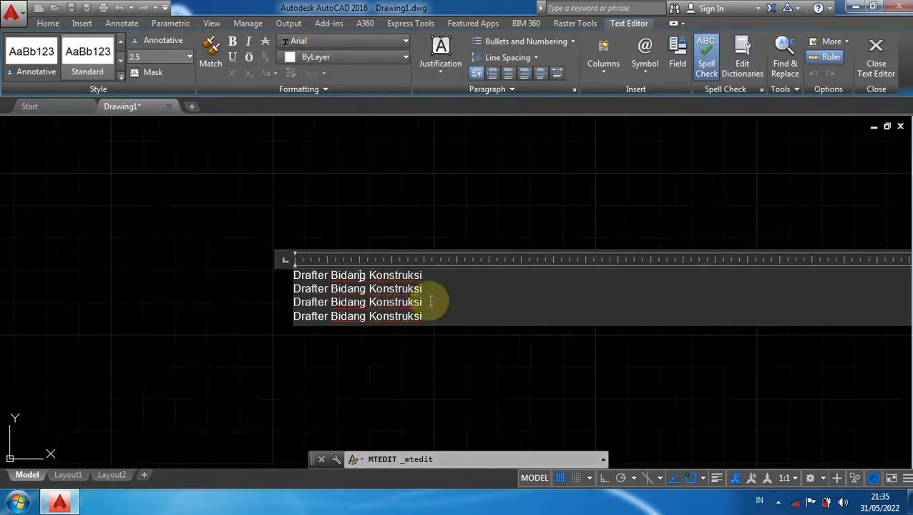
scroll(358, 280, down, 3)
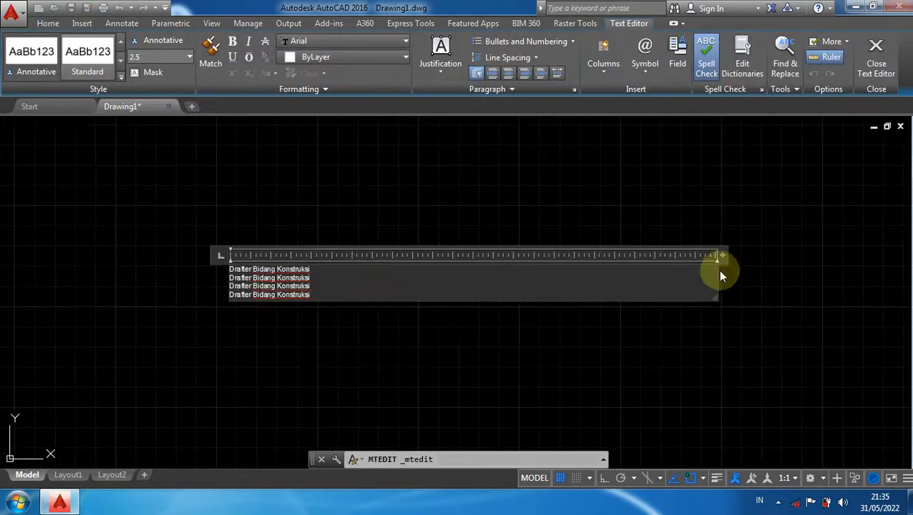
drag(722, 256, 333, 288)
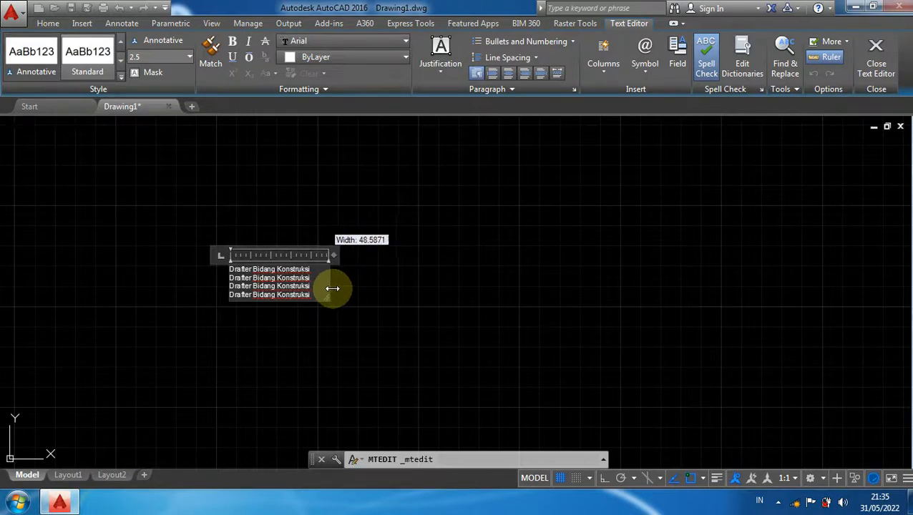
scroll(290, 293, up, 4)
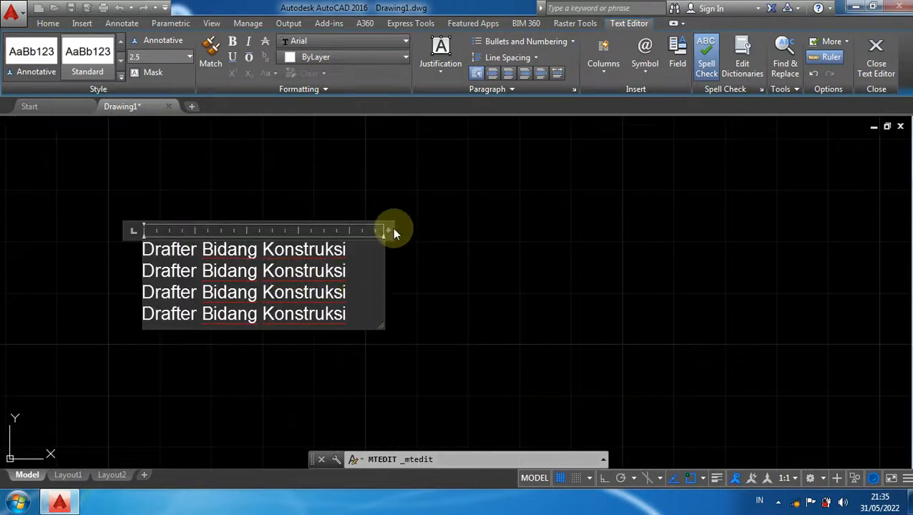
drag(393, 232, 451, 231)
click(531, 278)
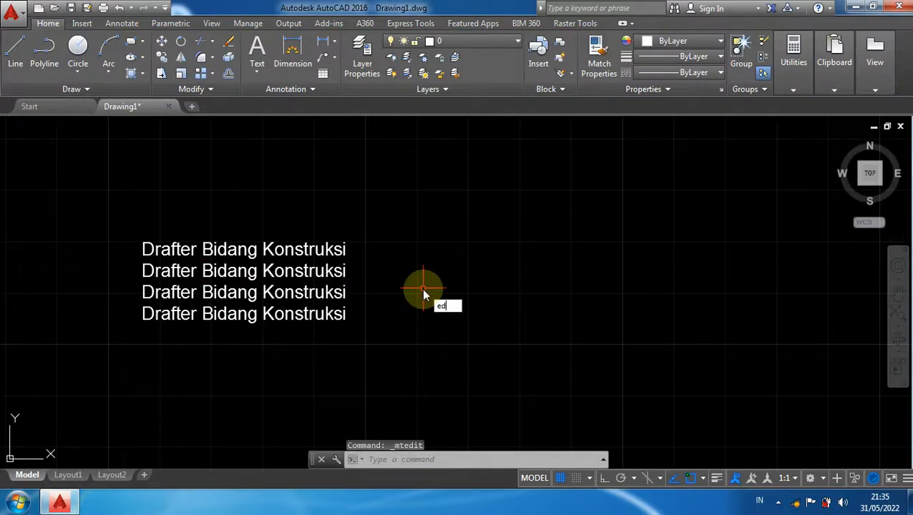
- Edit the multiline text again and set the first line's text height to 10
key(Return)
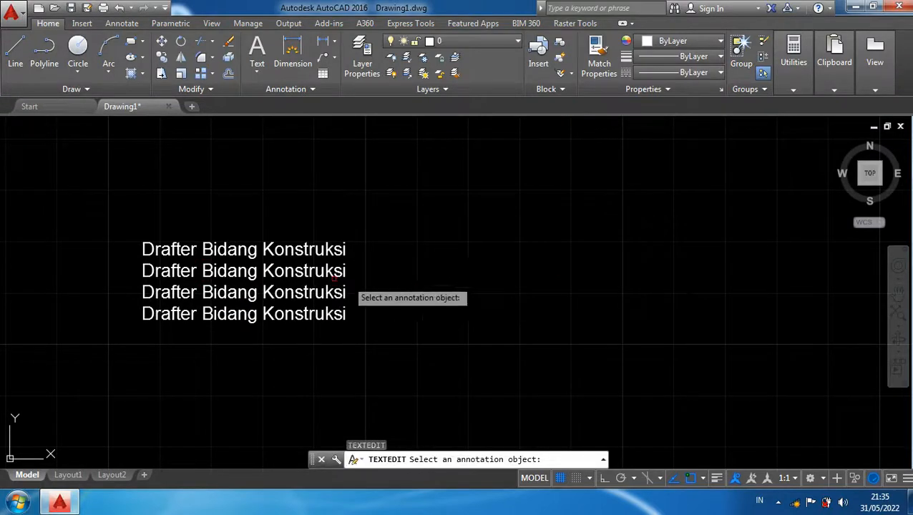
scroll(190, 249, up, 2)
click(189, 248)
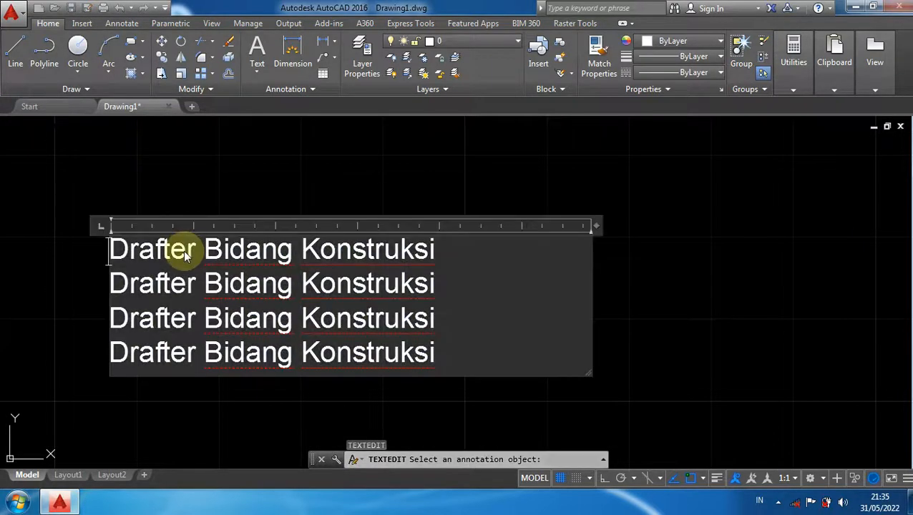
middle_drag(466, 164, 580, 166)
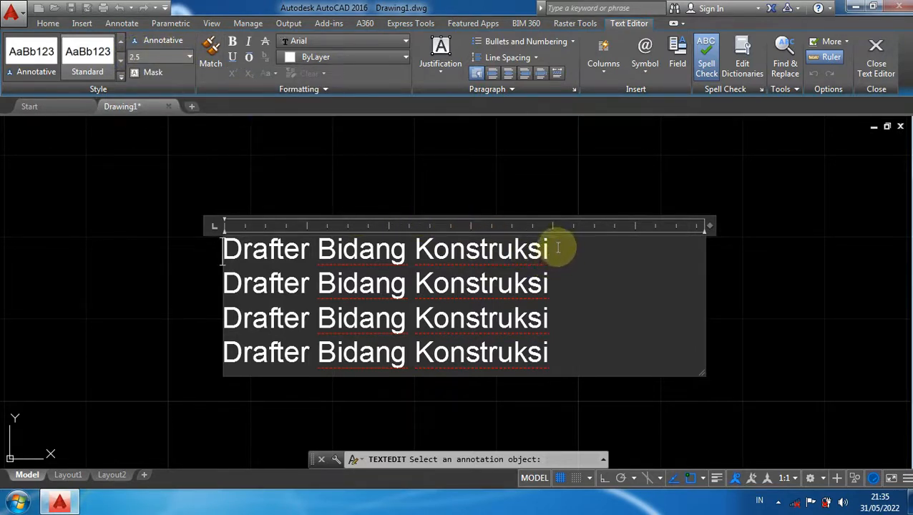
click(143, 56)
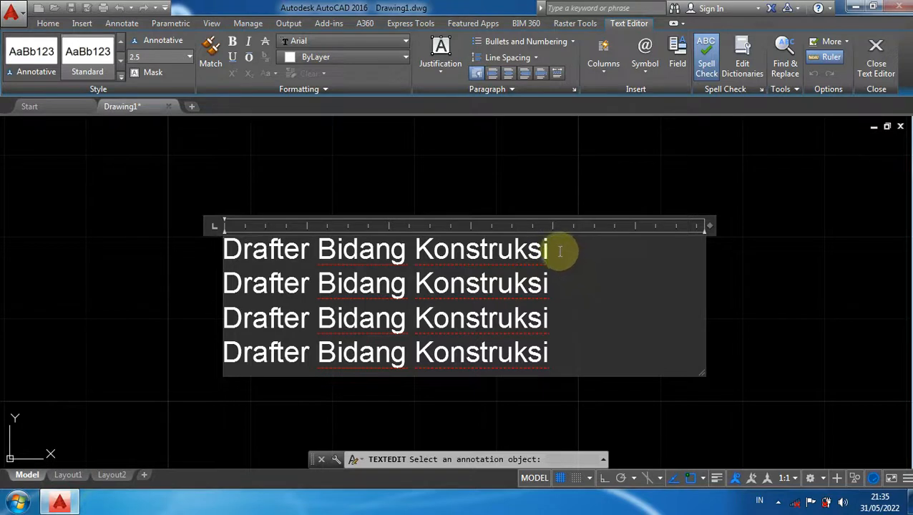
drag(564, 249, 390, 197)
drag(570, 244, 192, 243)
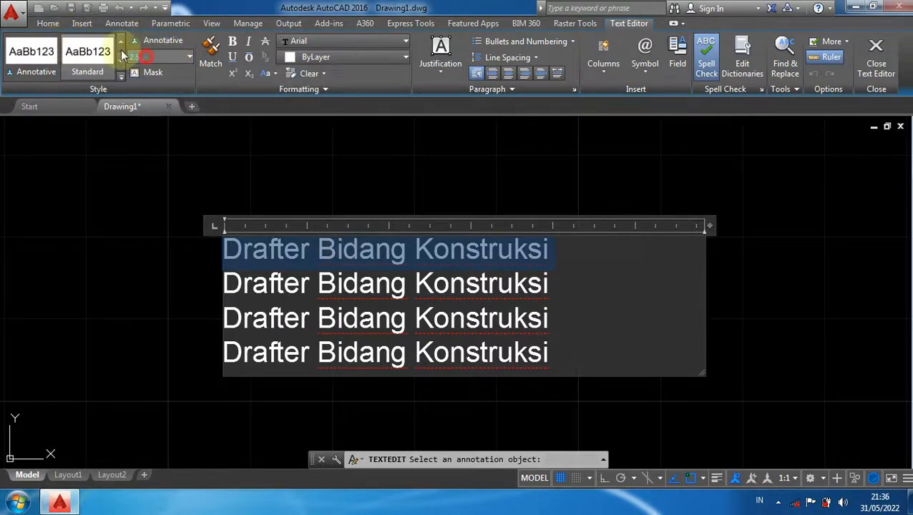
click(37, 54)
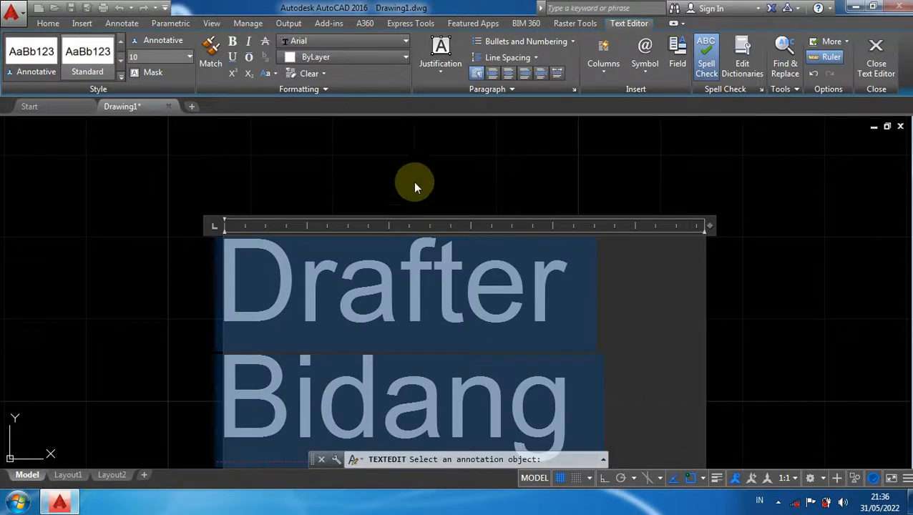
- Widen the text frame so the enlarged first line wraps onto two rows, and close the text editor
scroll(426, 209, down, 3)
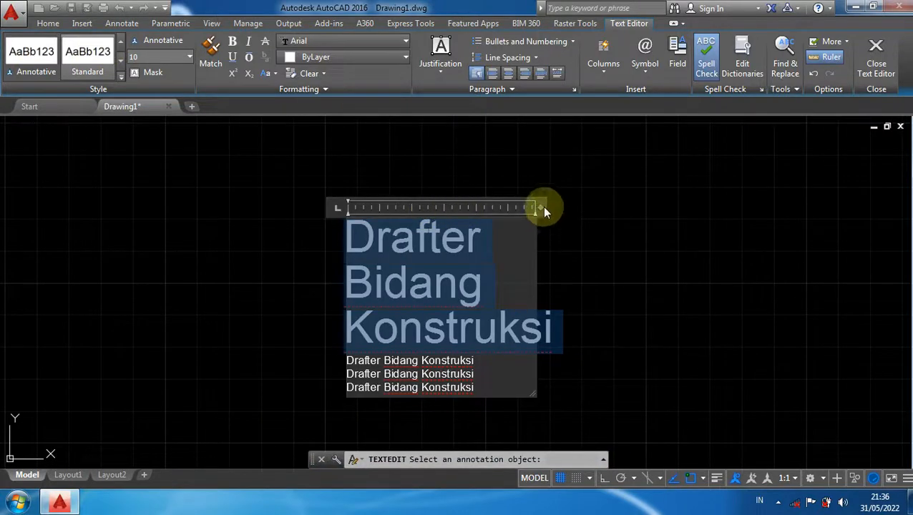
drag(542, 207, 703, 206)
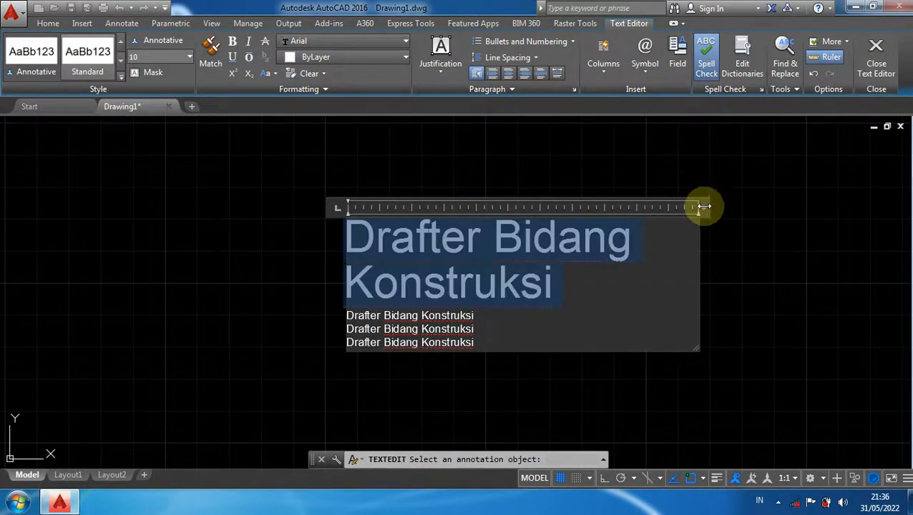
scroll(574, 307, up, 2)
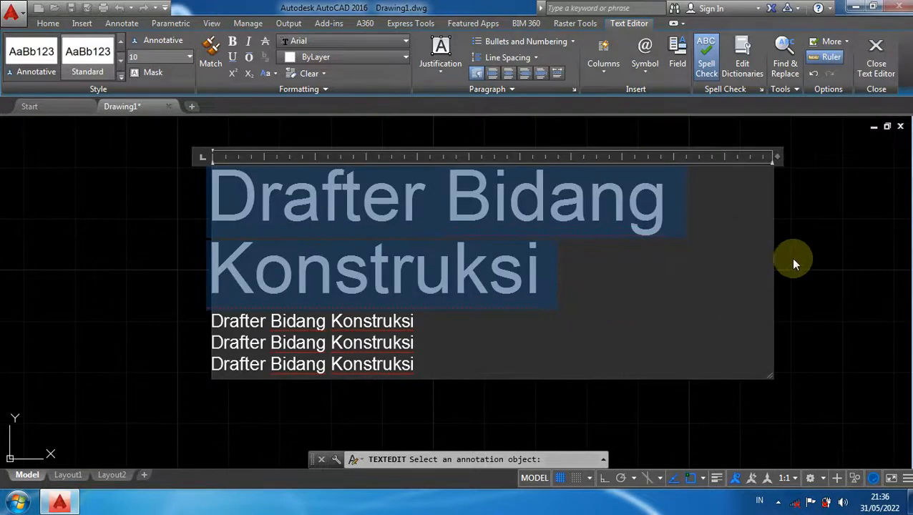
click(803, 231)
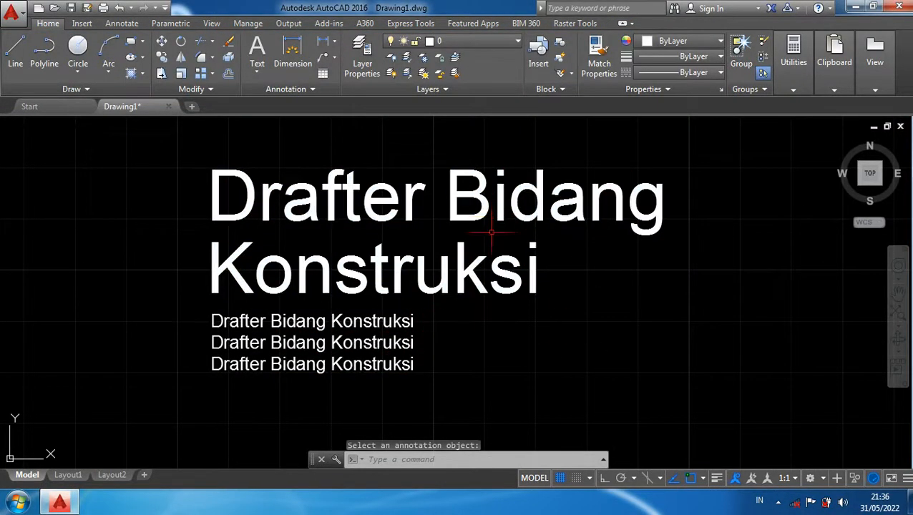
- Reopen the multiline text and turn bold on and back off for the enlarged first line
click(481, 212)
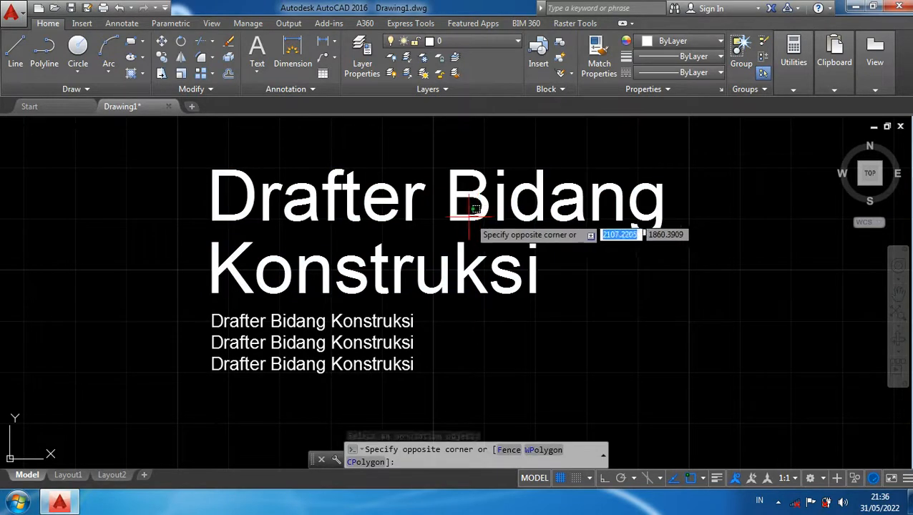
click(468, 215)
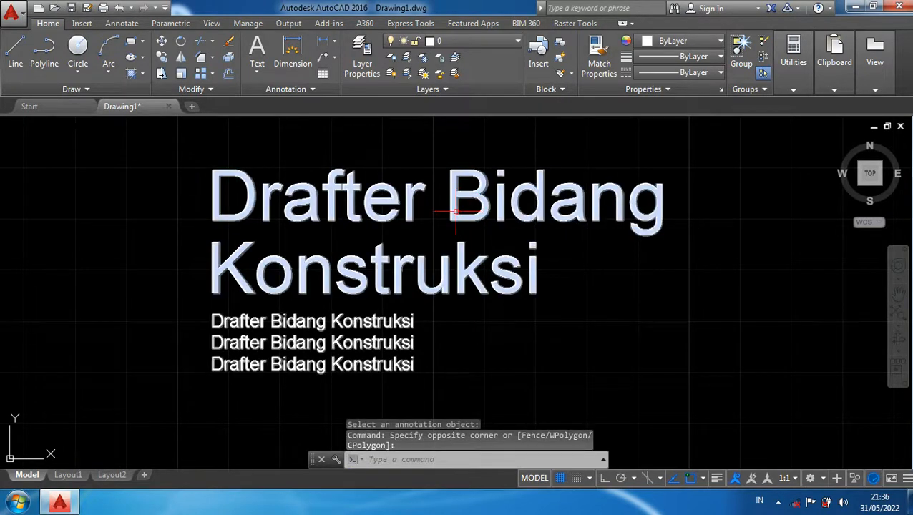
double_click(455, 212)
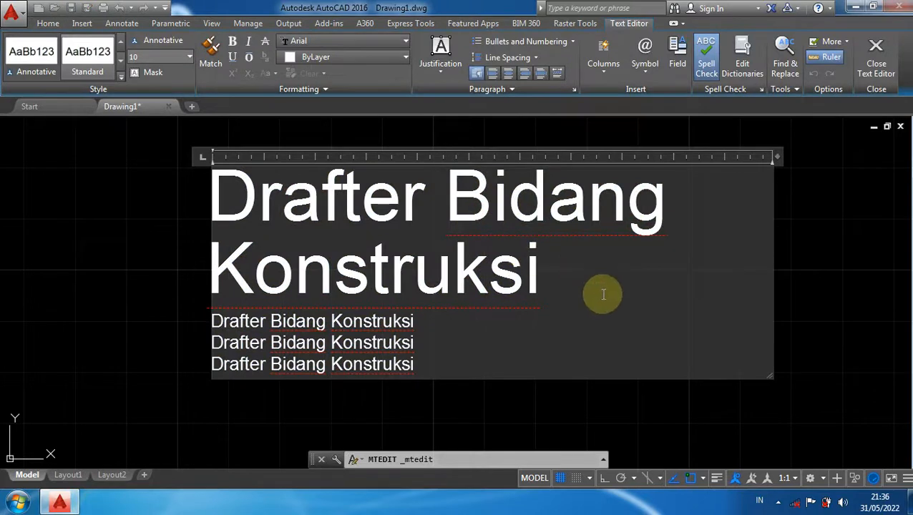
drag(604, 294, 148, 140)
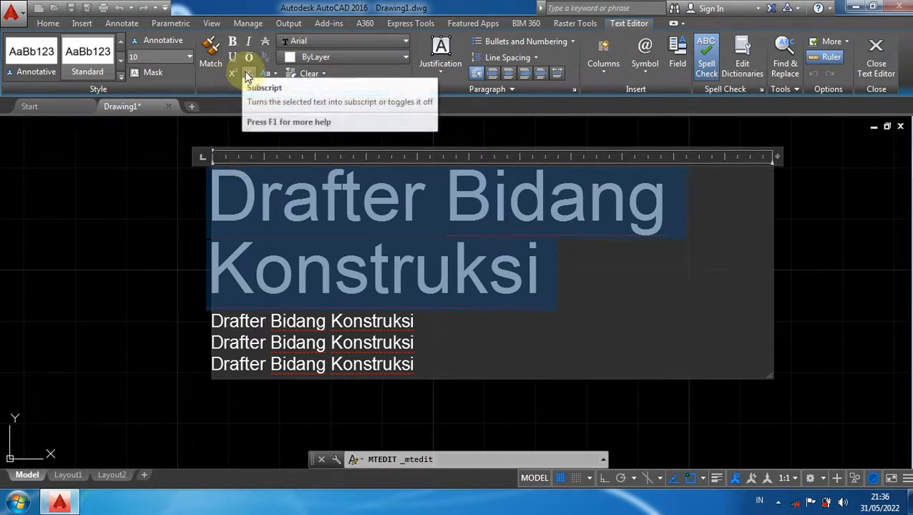
click(233, 43)
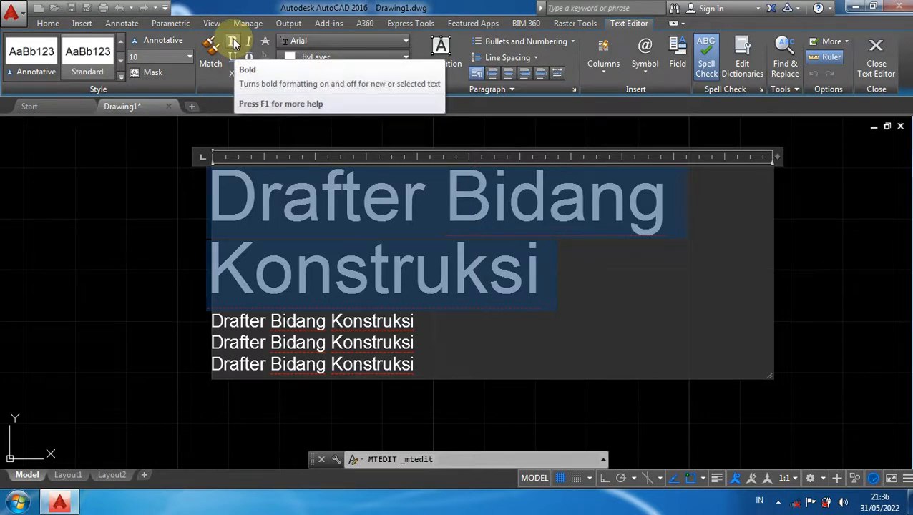
click(234, 44)
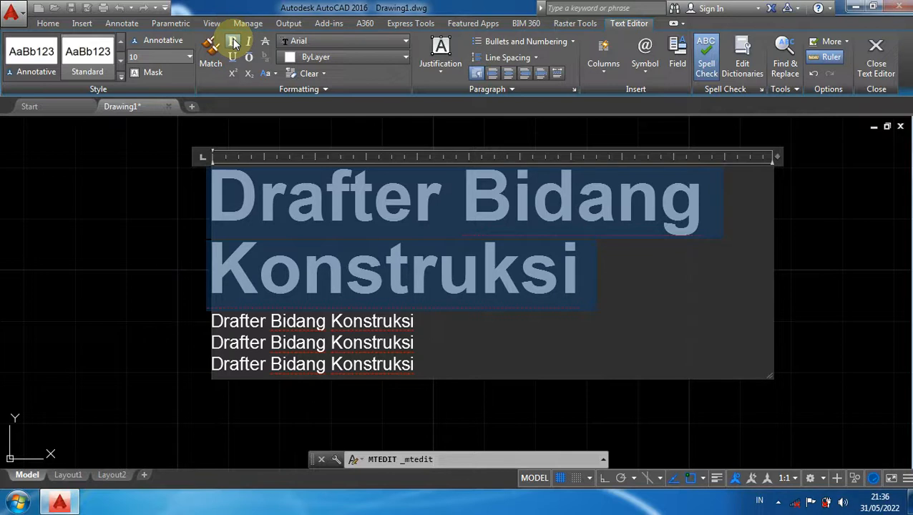
click(234, 43)
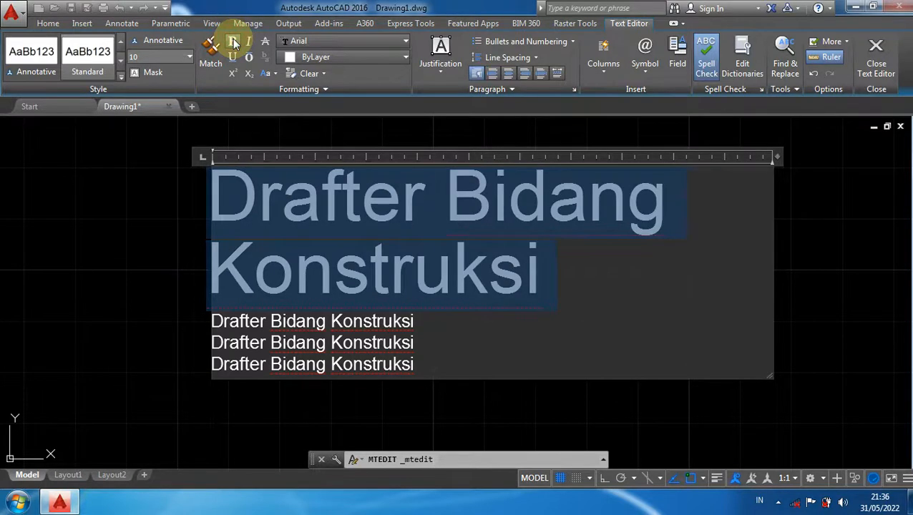
click(577, 270)
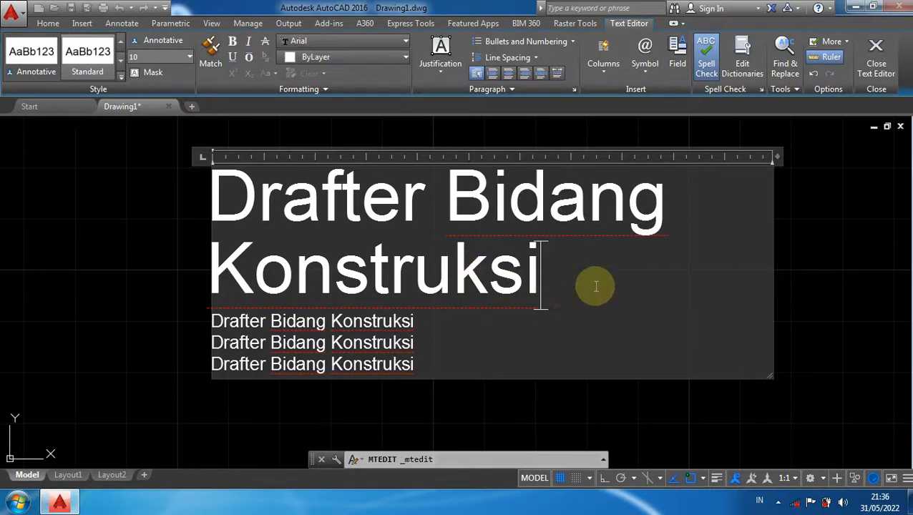
- Turn underlining on and back off for the enlarged first line and clear the selection
drag(566, 280, 185, 173)
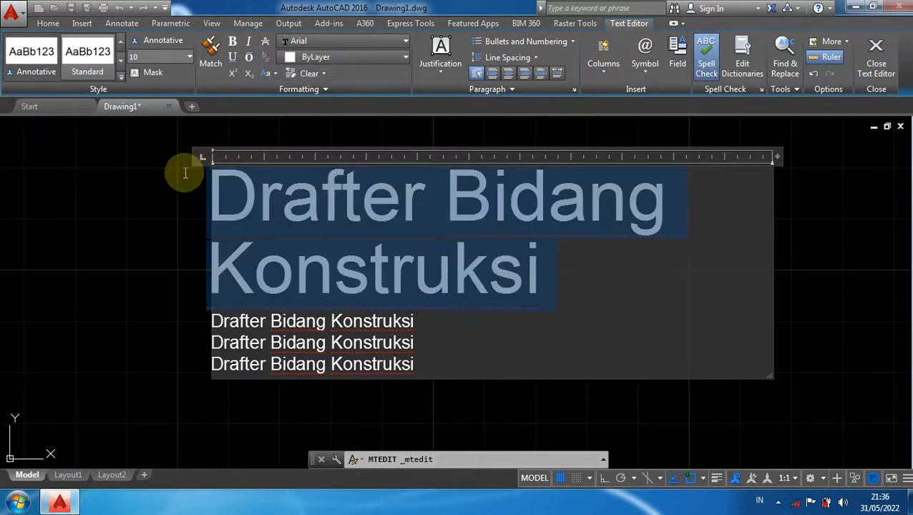
click(233, 57)
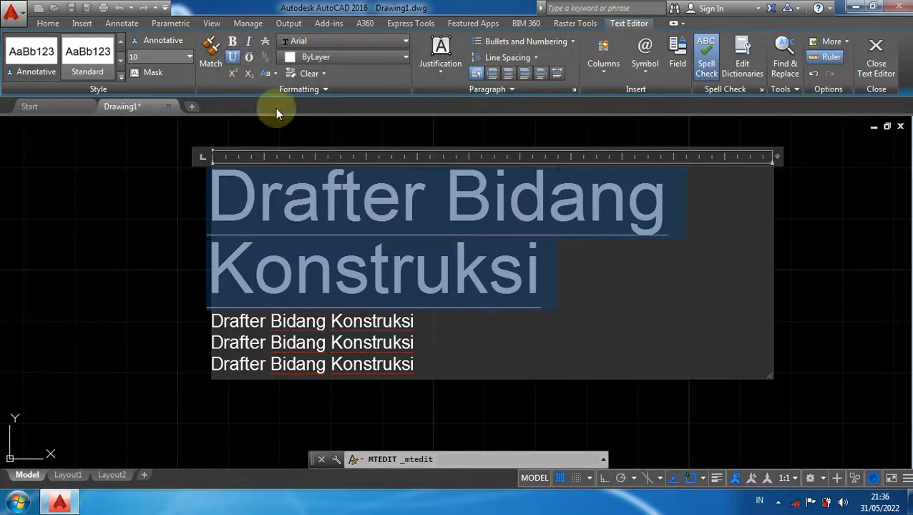
click(232, 57)
click(610, 315)
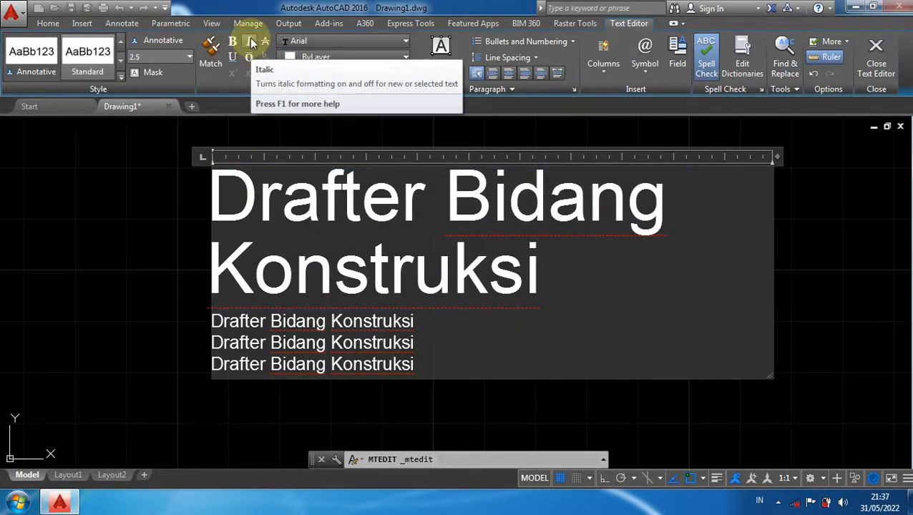
- Try italic on the enlarged first line, give it an overline and close the text editor
drag(558, 276, 193, 171)
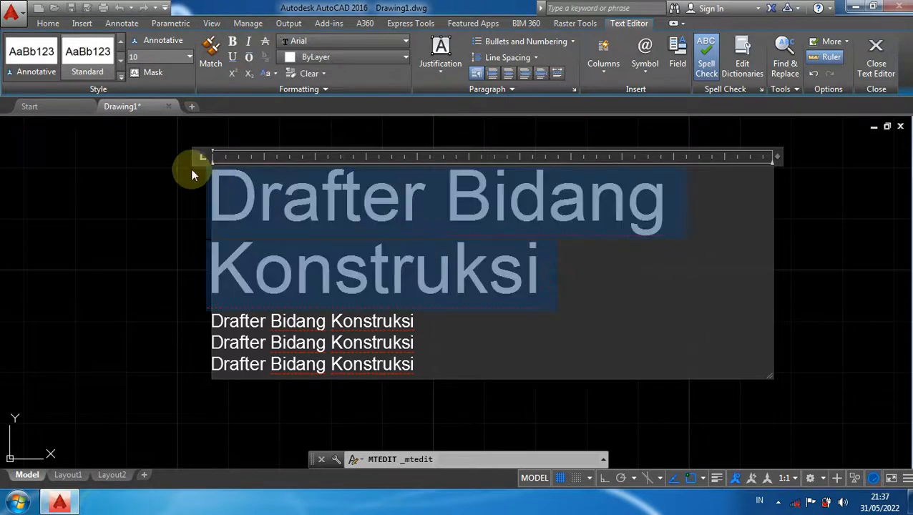
click(250, 41)
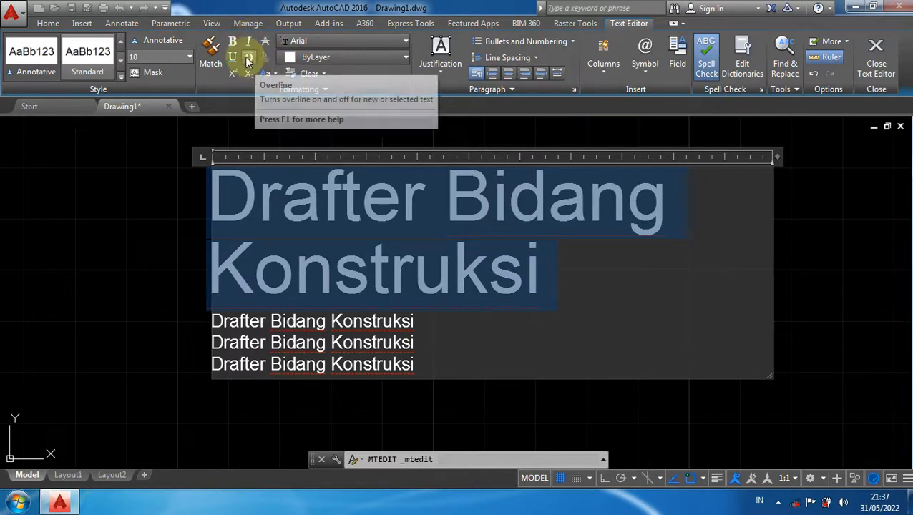
click(250, 58)
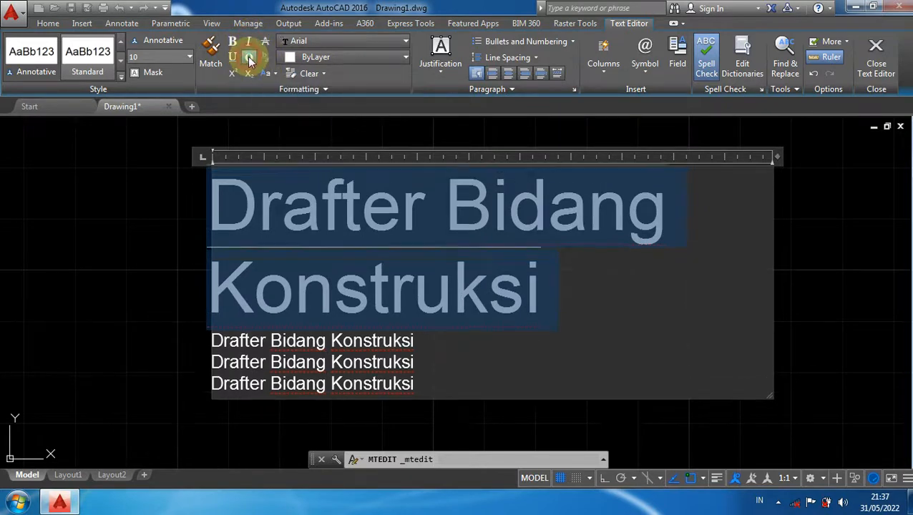
click(870, 327)
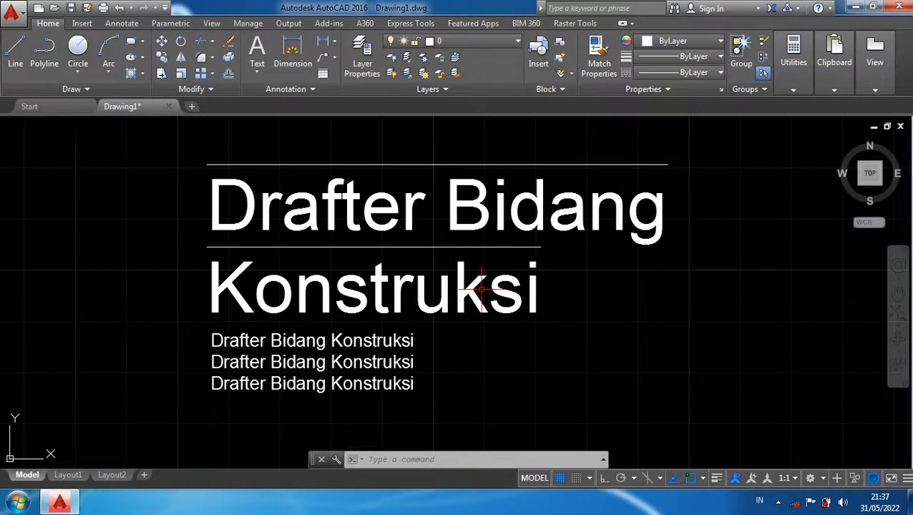
click(530, 296)
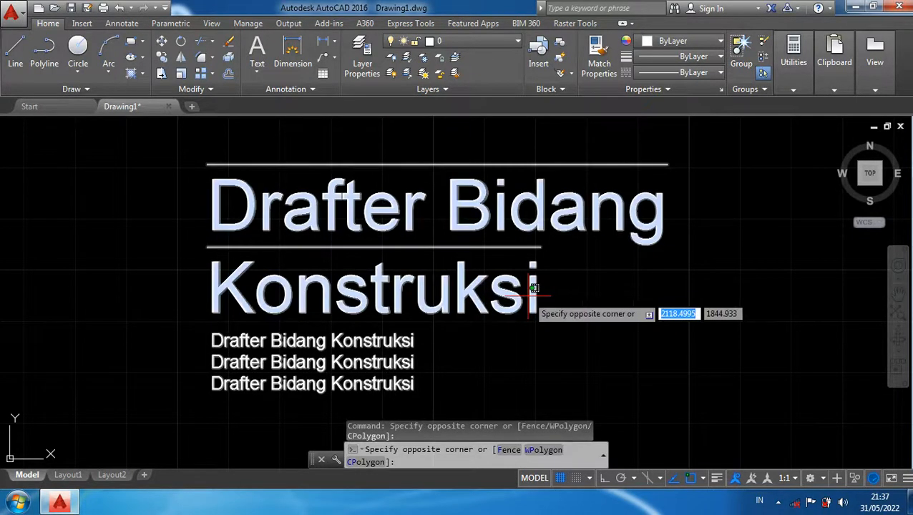
click(536, 288)
click(533, 287)
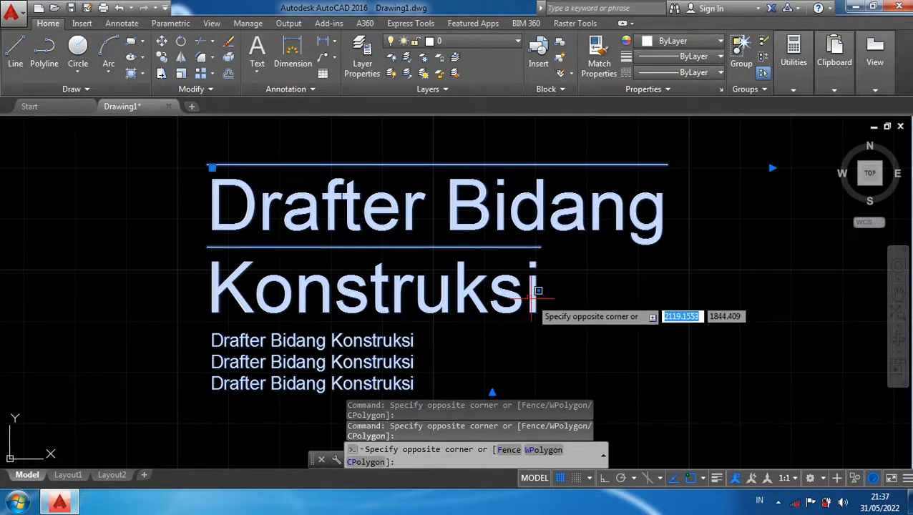
key(Escape)
key(Escape)
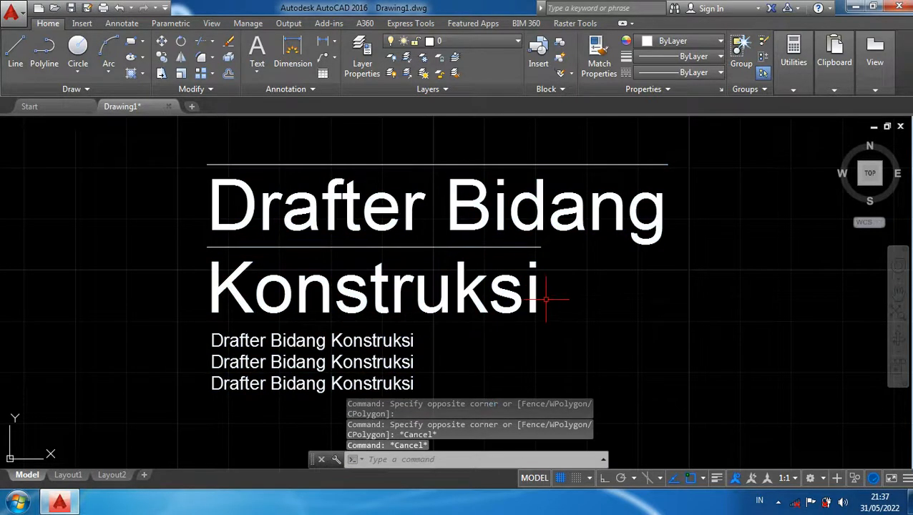
double_click(538, 293)
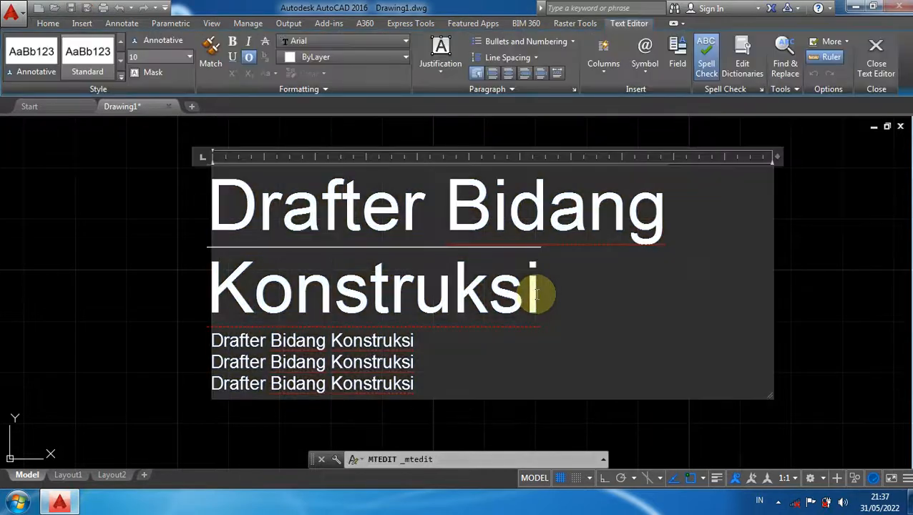
key(Escape)
text(r)
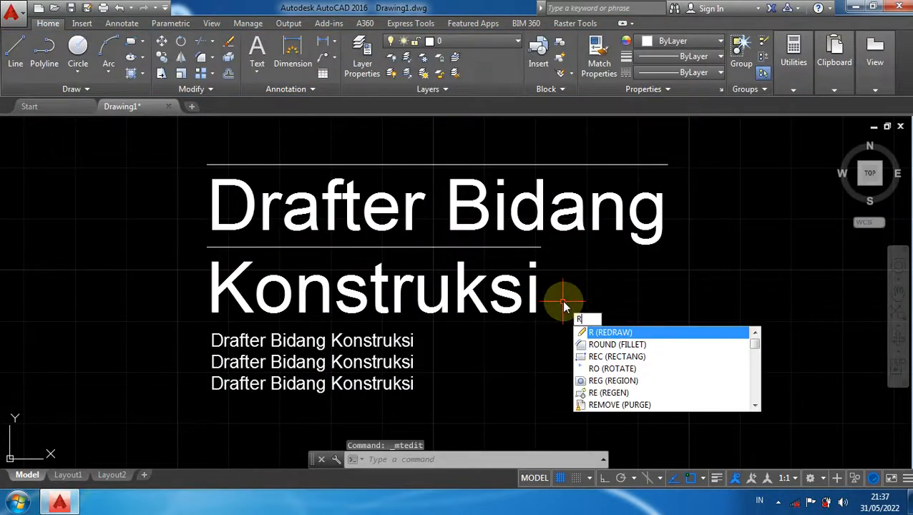
key(Escape)
text(ed)
key(Return)
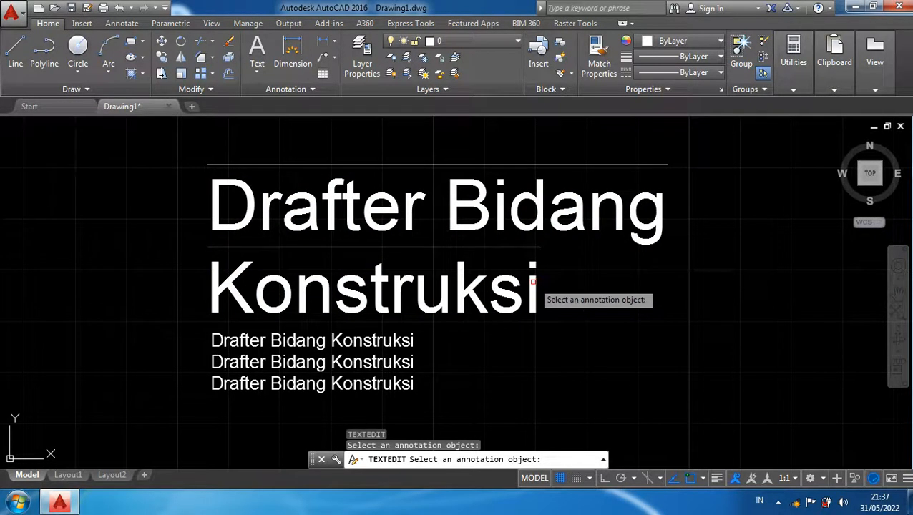
click(533, 281)
key(Escape)
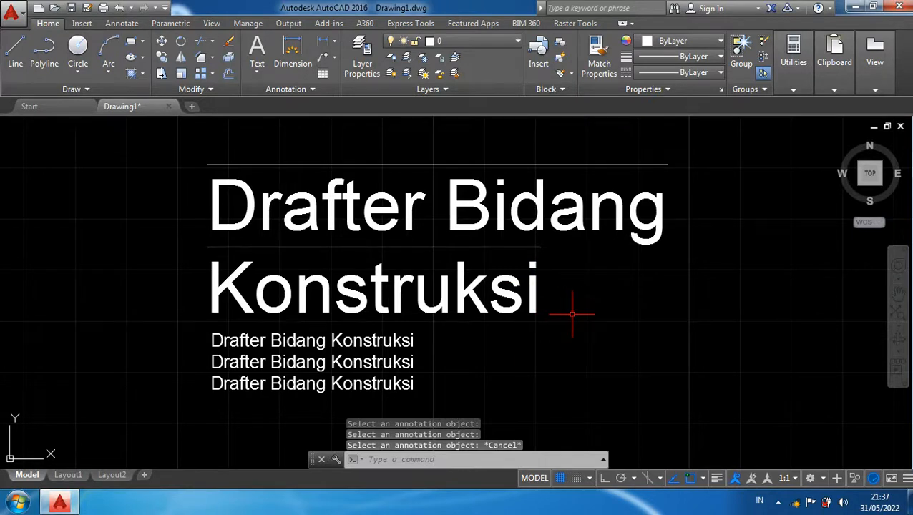
- Reopen the multiline text with the text edit command and remove the overline from the enlarged first line
text(ED)
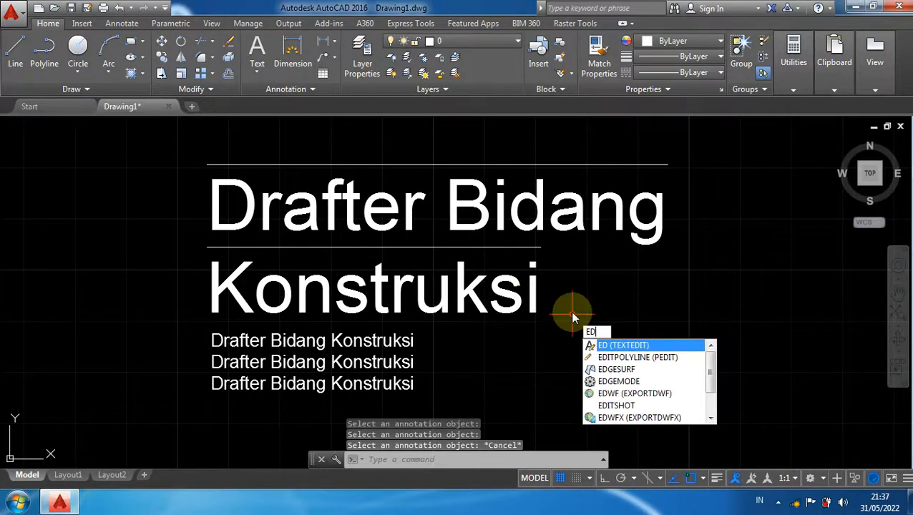
key(Return)
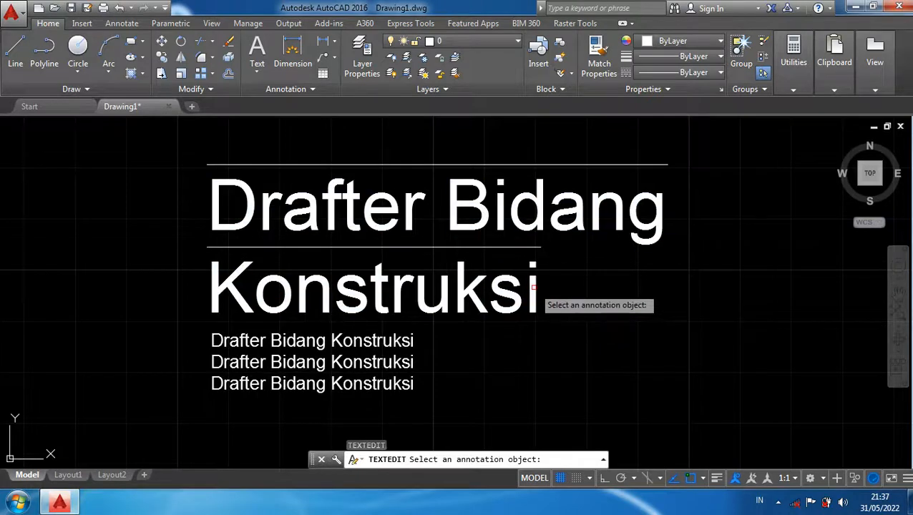
click(535, 287)
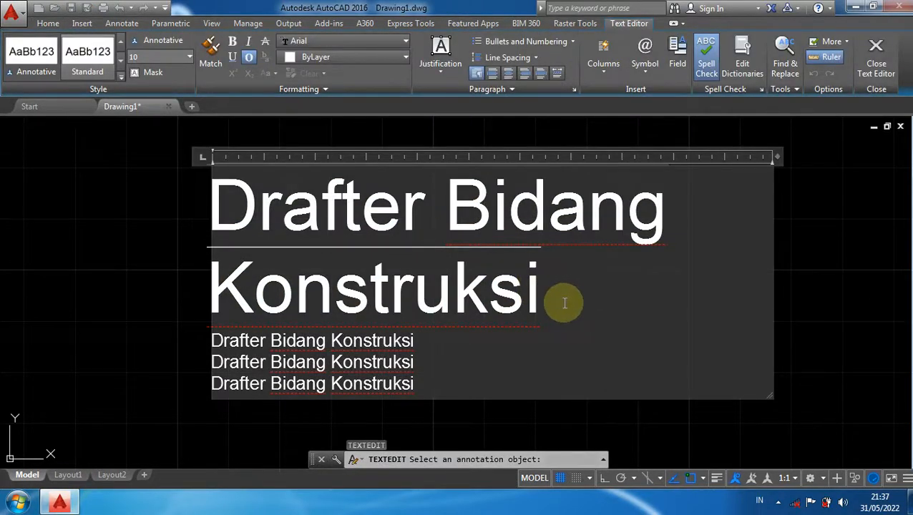
drag(559, 301, 227, 206)
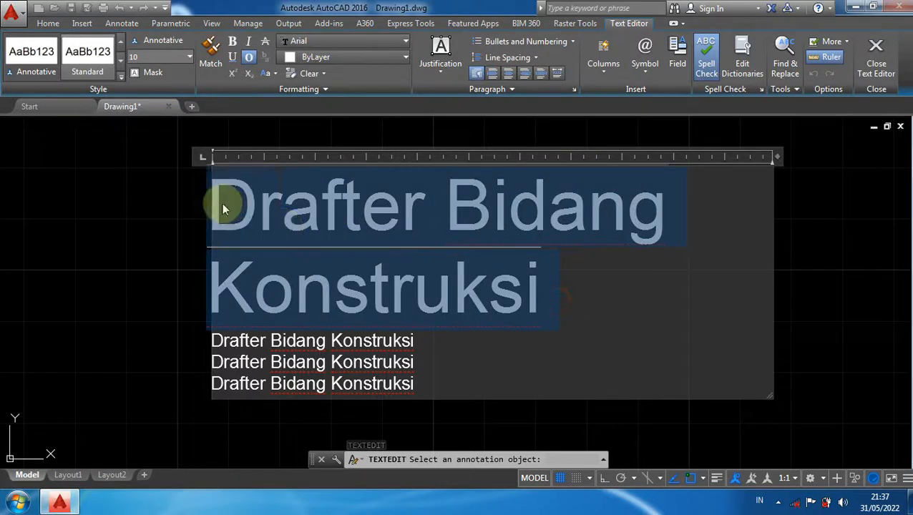
click(249, 60)
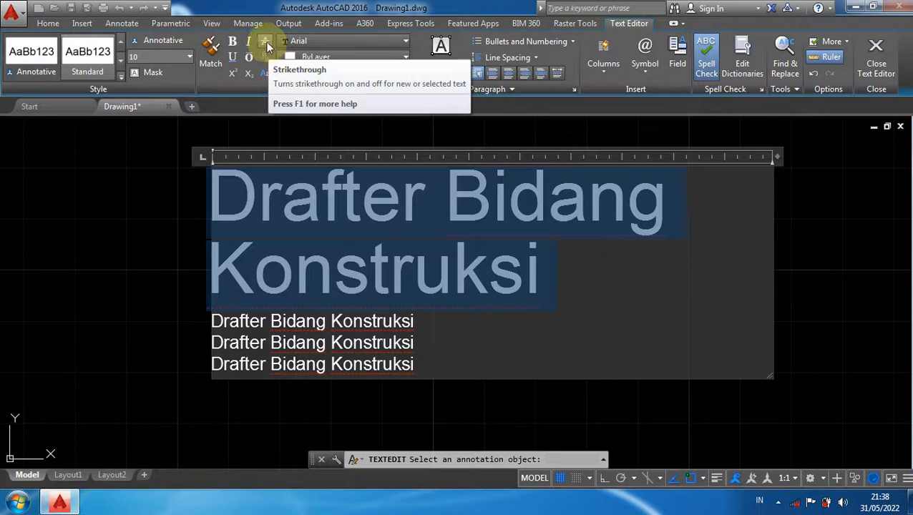
click(609, 290)
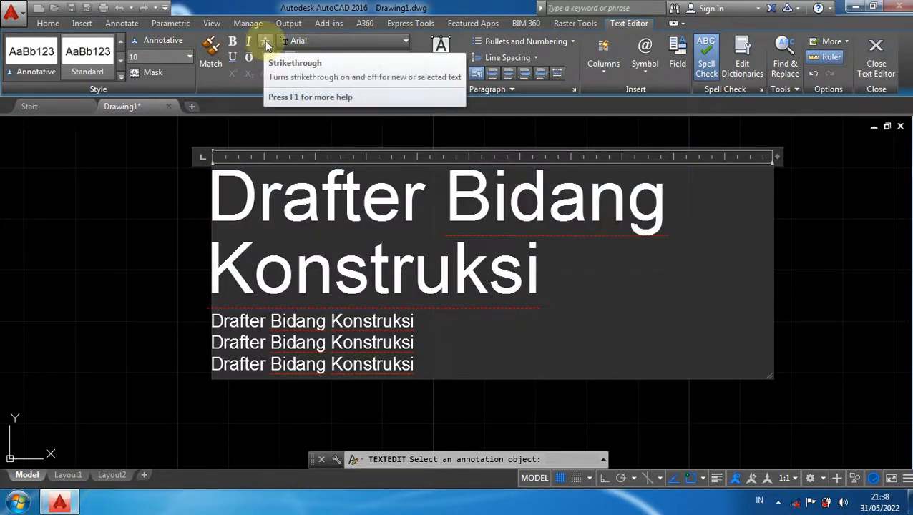
- Turn strikethrough on and back off for the whole enlarged first line
drag(577, 287, 177, 190)
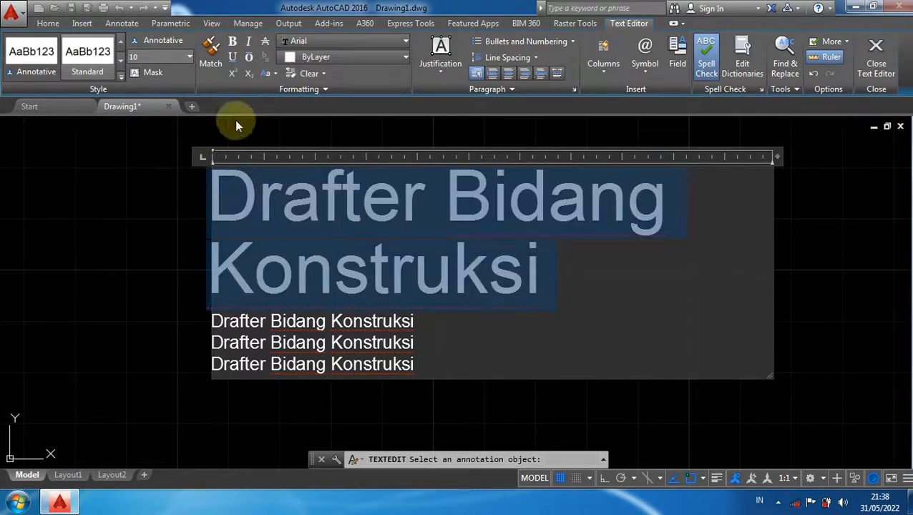
click(265, 40)
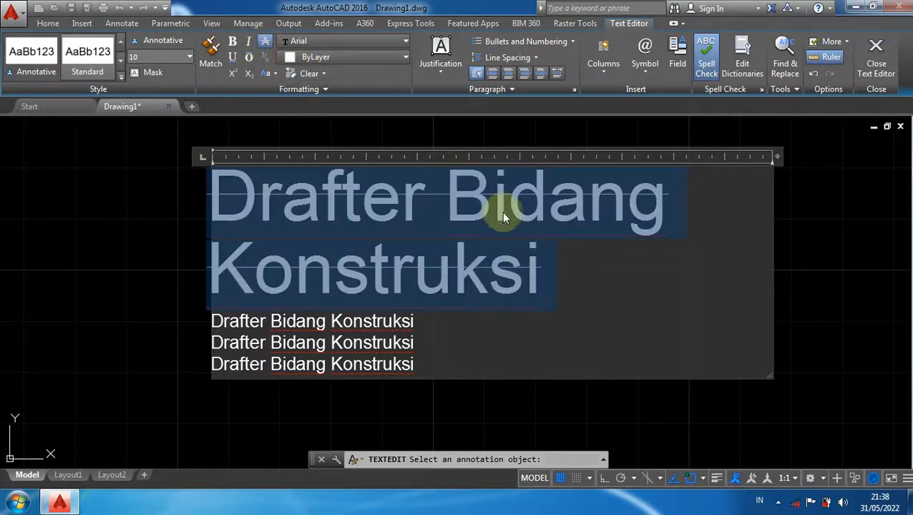
click(601, 299)
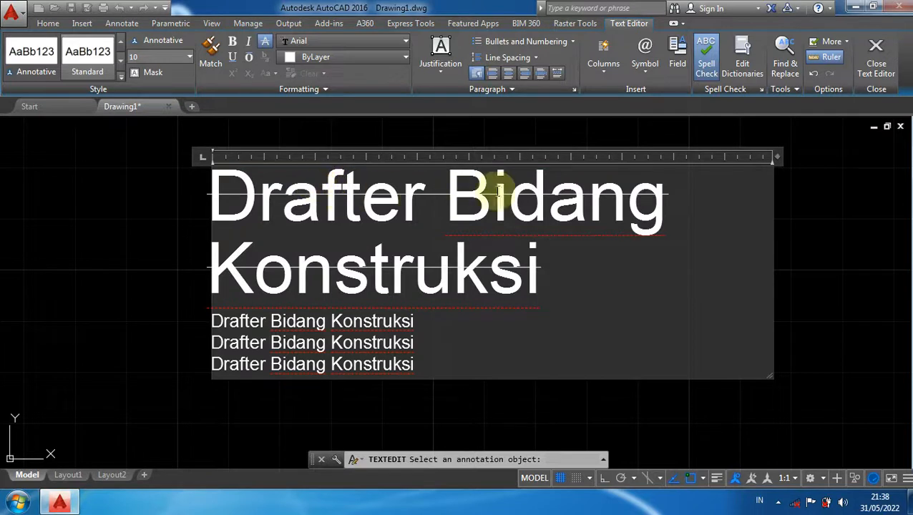
drag(555, 306, 175, 208)
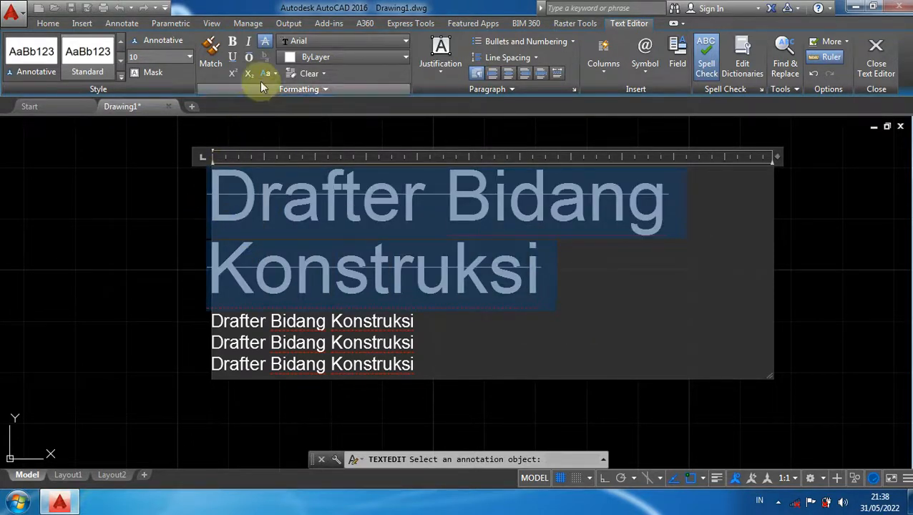
click(265, 43)
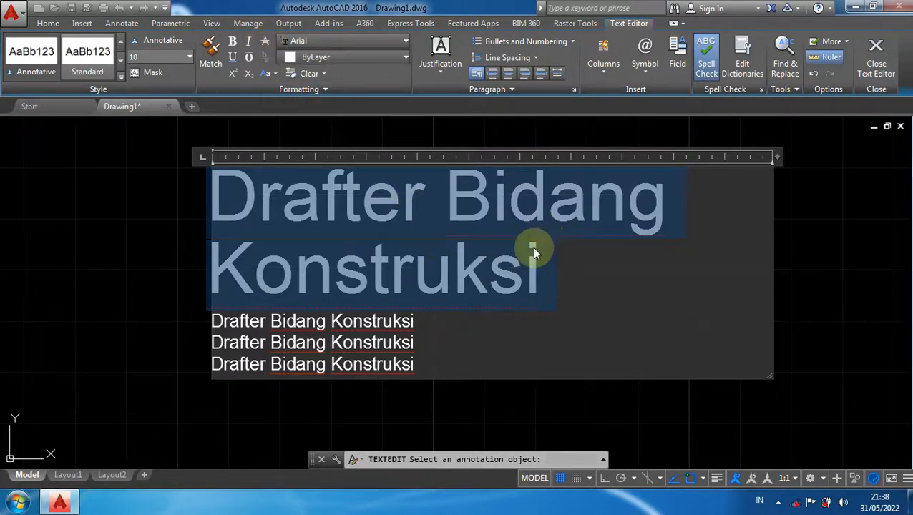
click(585, 272)
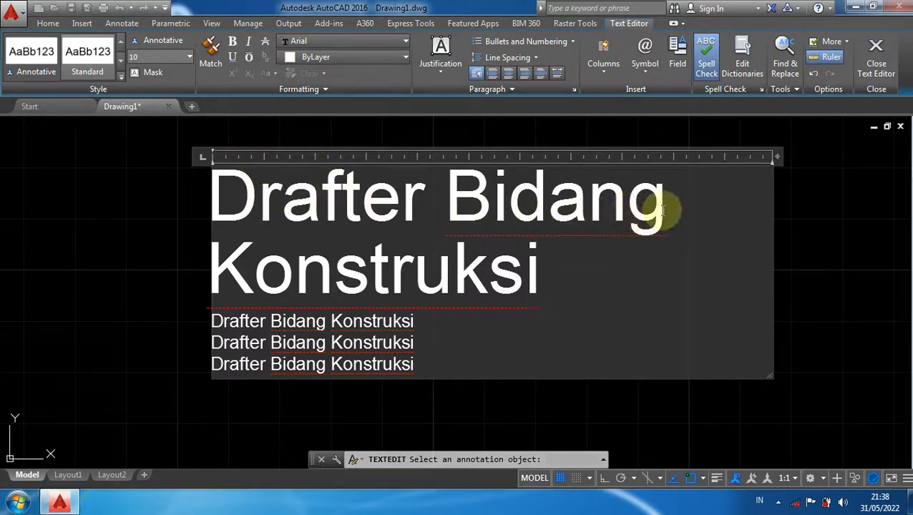
- Turn superscript on and back off for the word "Bidang" in the enlarged first line
drag(680, 207, 453, 206)
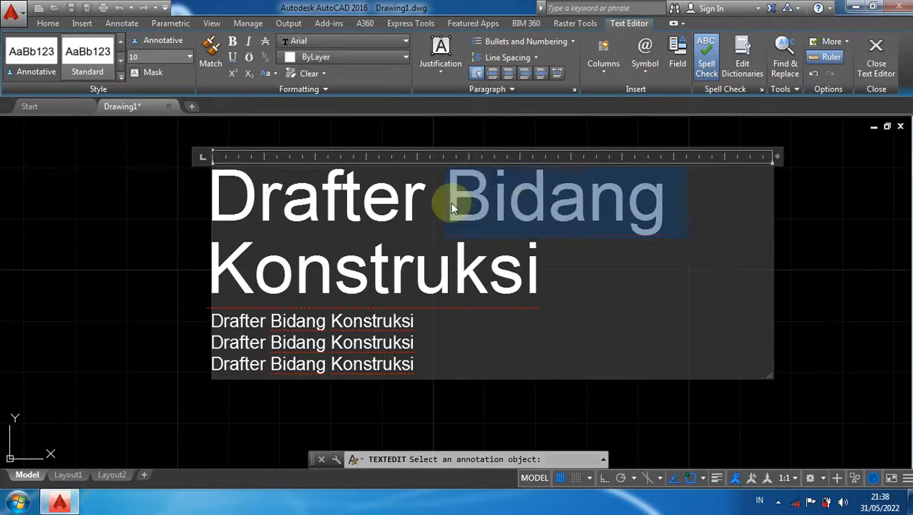
click(233, 73)
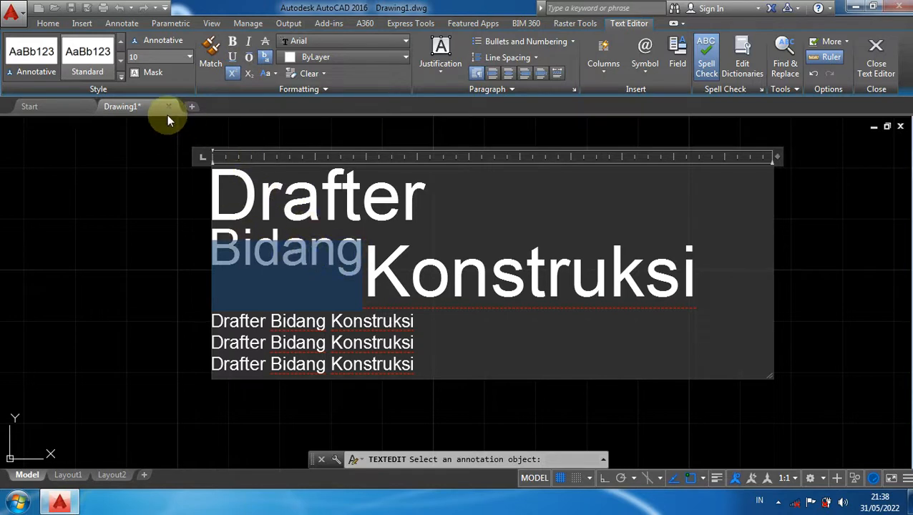
click(234, 74)
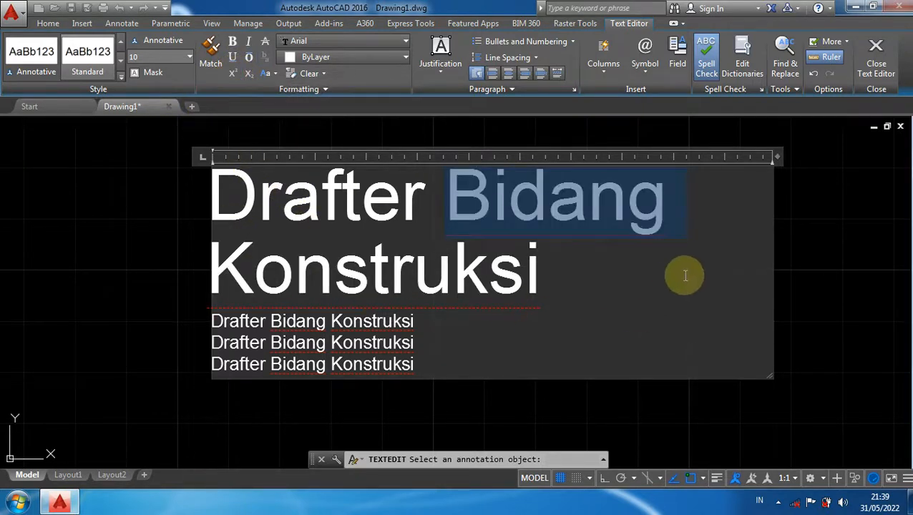
- Widen the multiline text frame until the whole enlarged phrase "Drafter Bidang Konstruksi" fits on one line
drag(778, 157, 907, 157)
scroll(657, 298, down, 2)
middle_drag(656, 297, 432, 291)
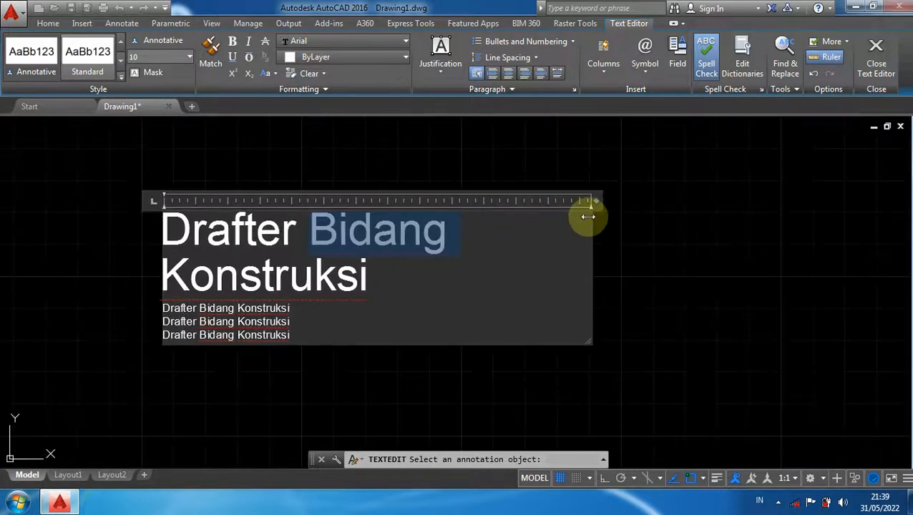
drag(595, 202, 726, 201)
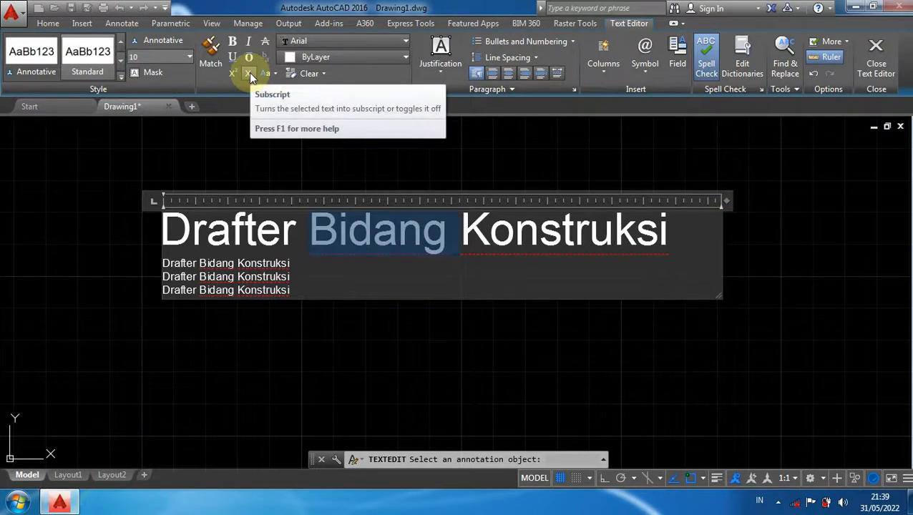
- Try subscript and superscript on the word "Konstruksi" in the enlarged first line, restore normal text and clear the selection
click(566, 239)
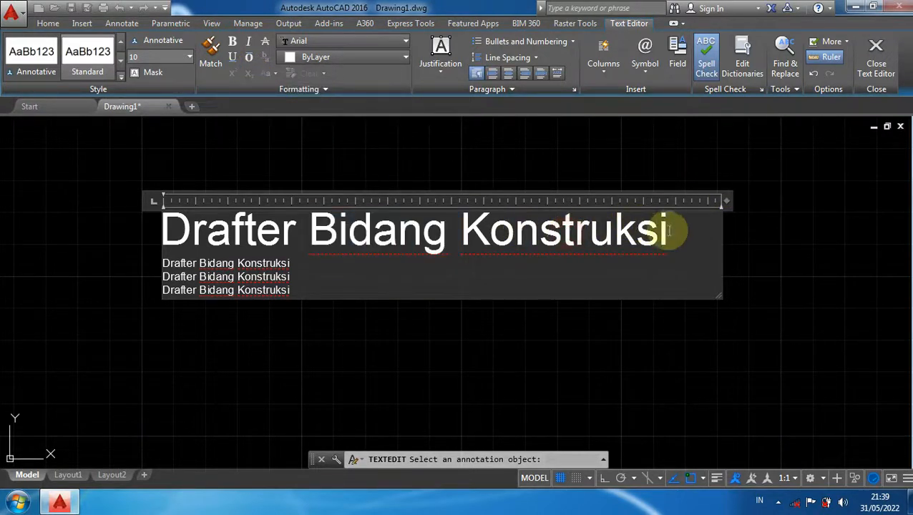
drag(676, 230, 469, 208)
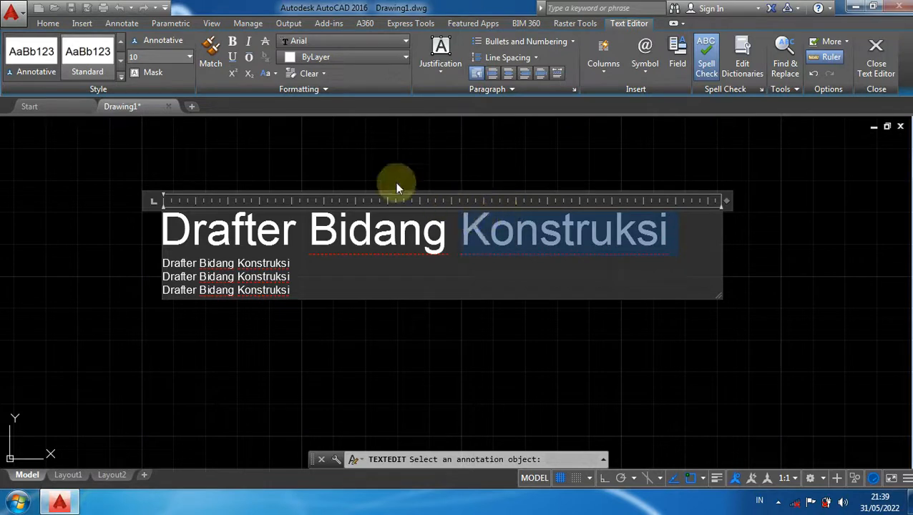
click(248, 75)
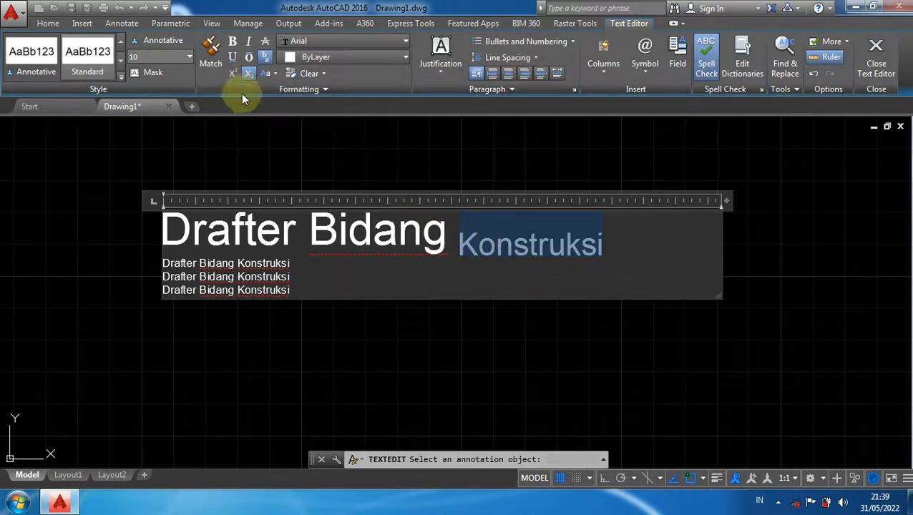
click(236, 73)
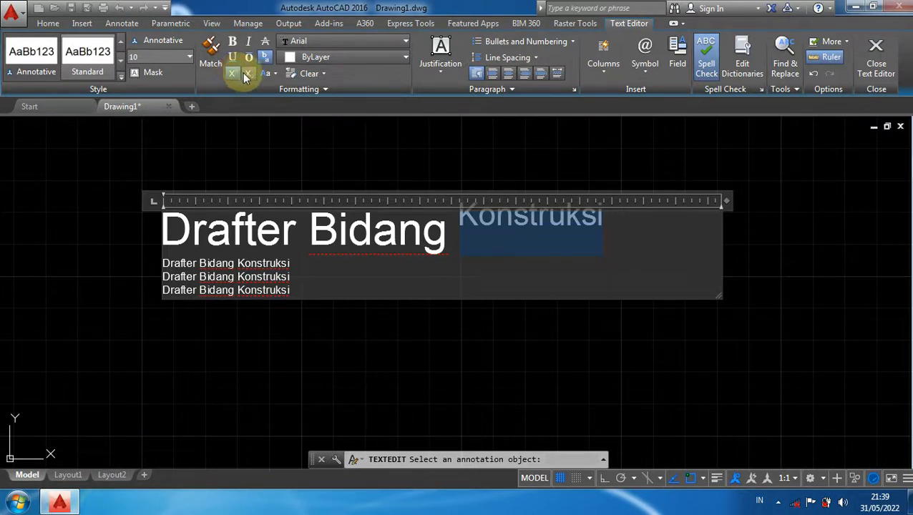
click(234, 74)
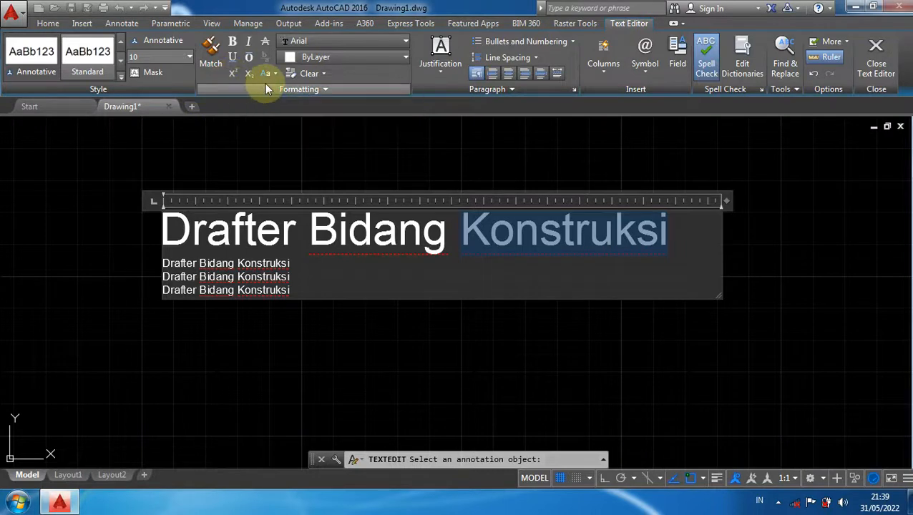
click(446, 271)
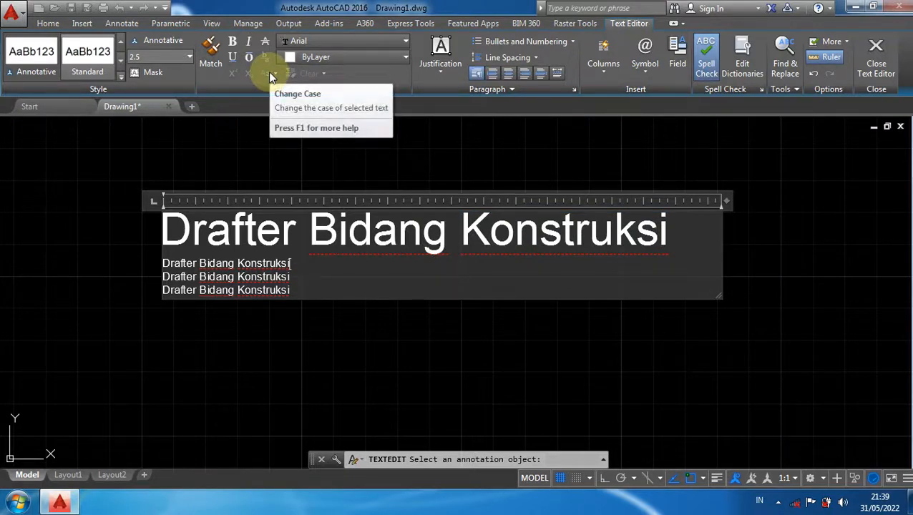
- Change the word "Konstruksi" in the enlarged first line to uppercase and then to lowercase
drag(684, 233, 448, 208)
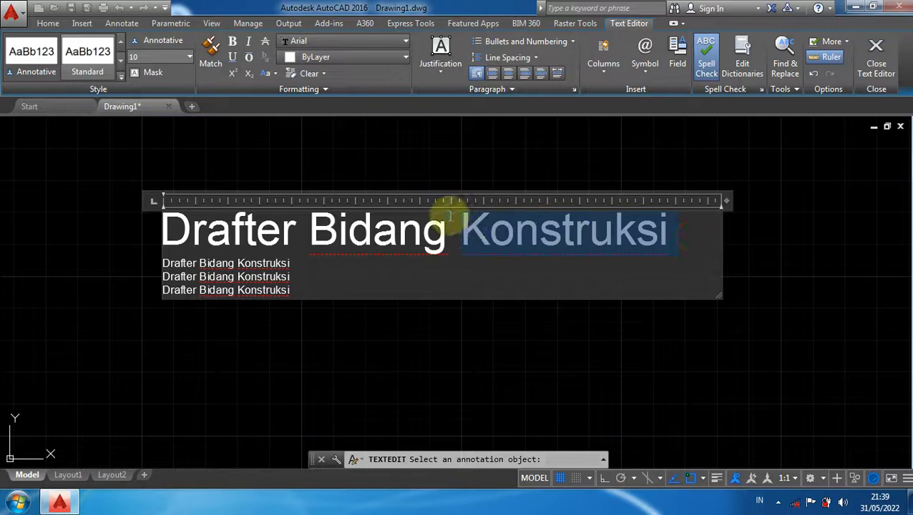
click(274, 75)
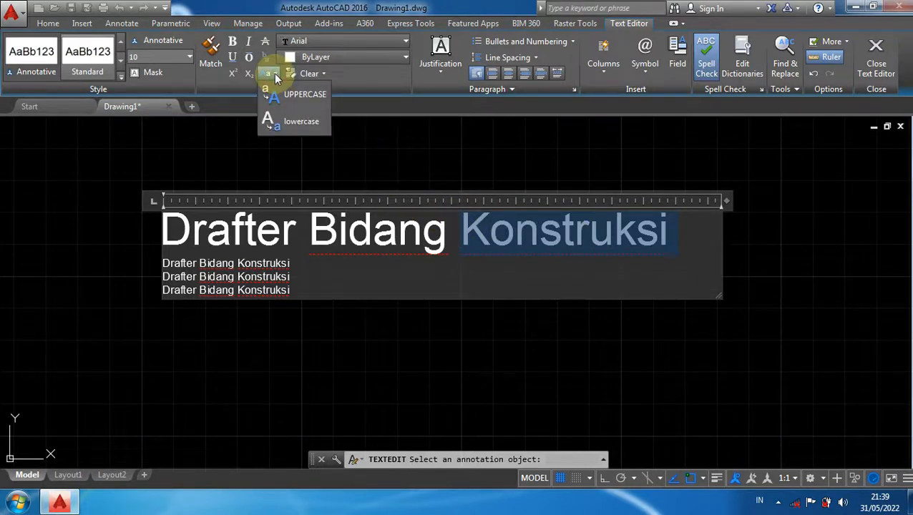
click(288, 94)
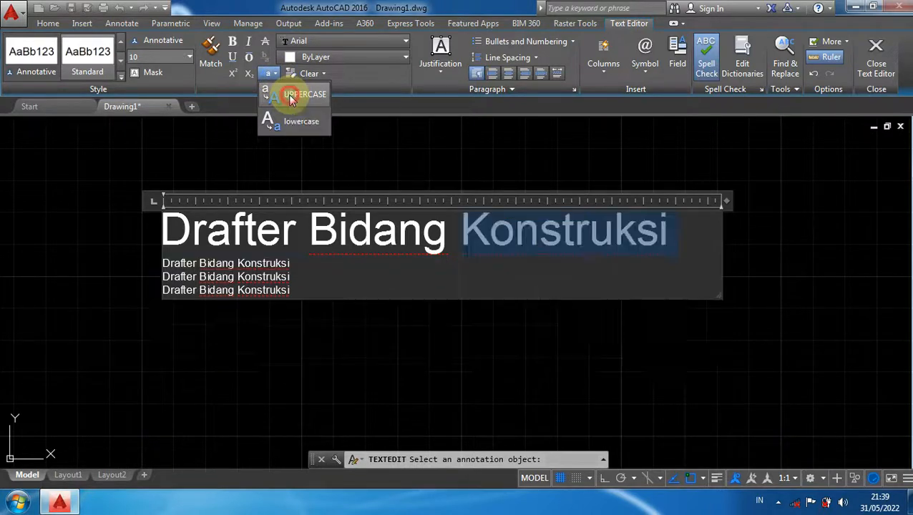
click(288, 95)
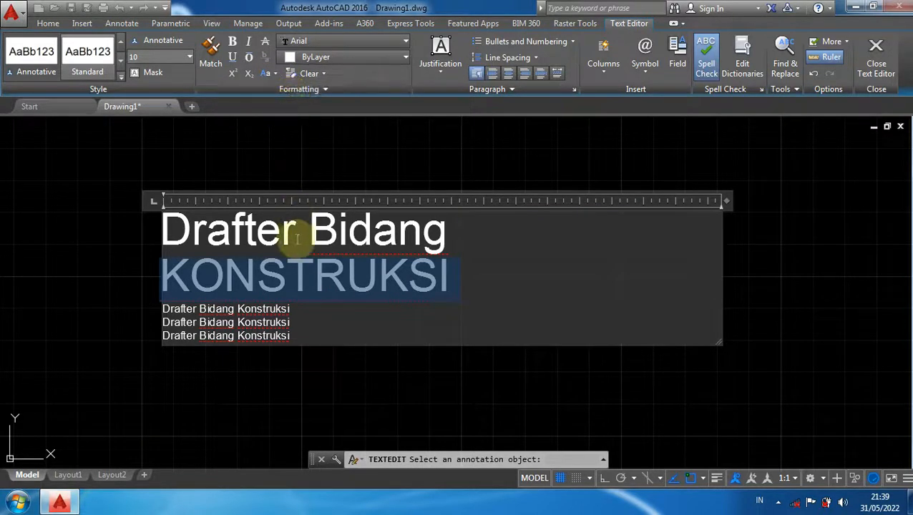
click(275, 75)
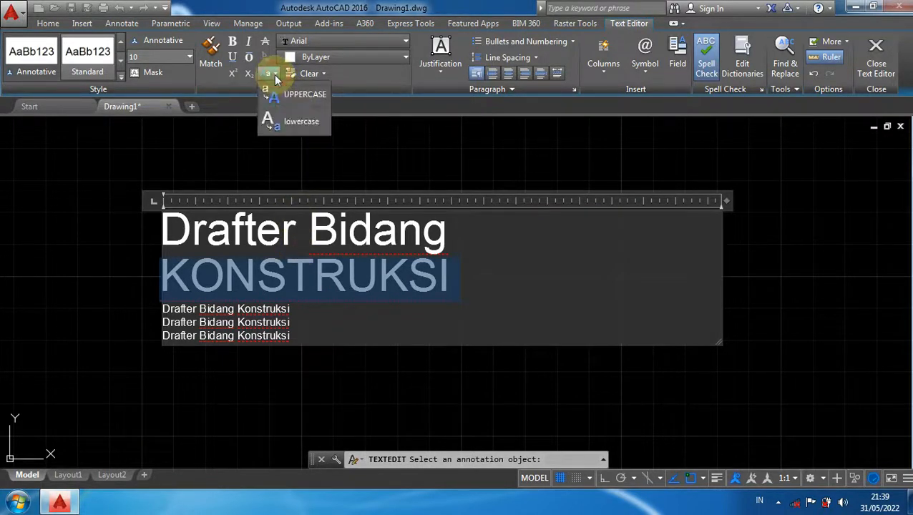
click(291, 124)
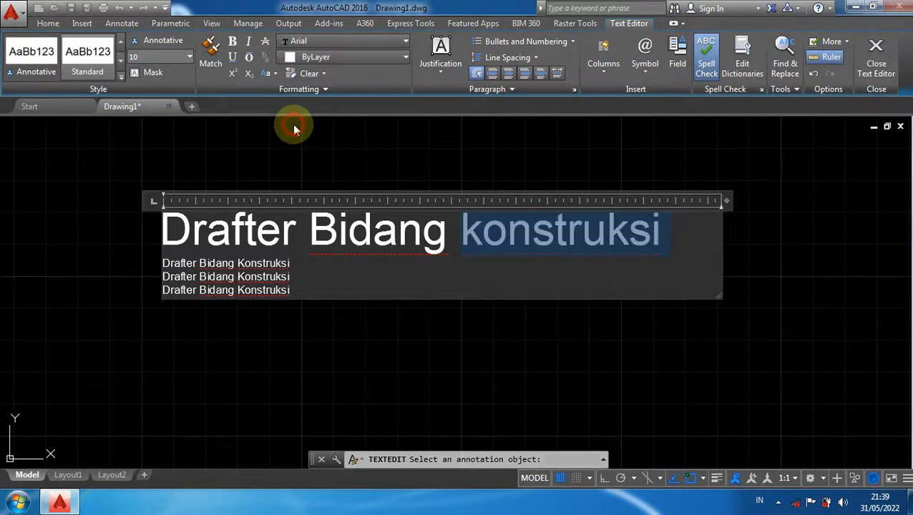
click(484, 232)
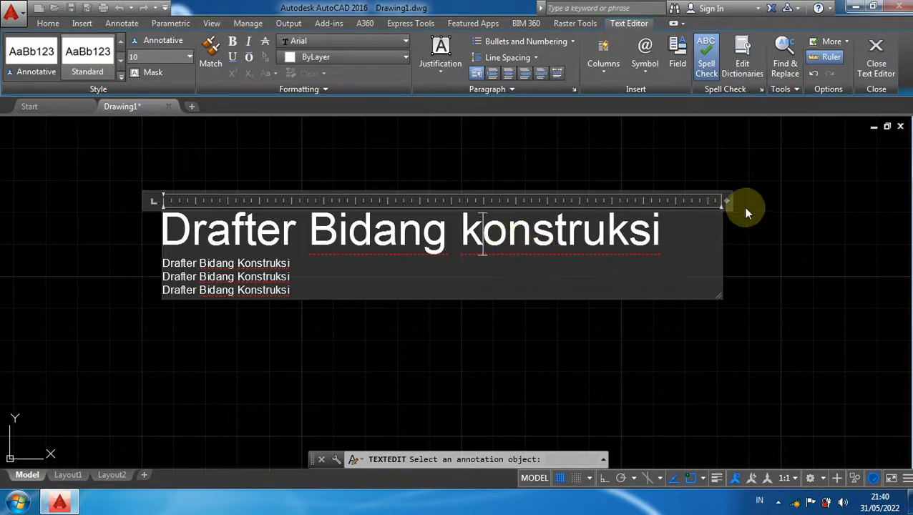
- Narrow the text frame so "konstruksi" wraps onto a second line, and close the text editor
drag(723, 202, 655, 202)
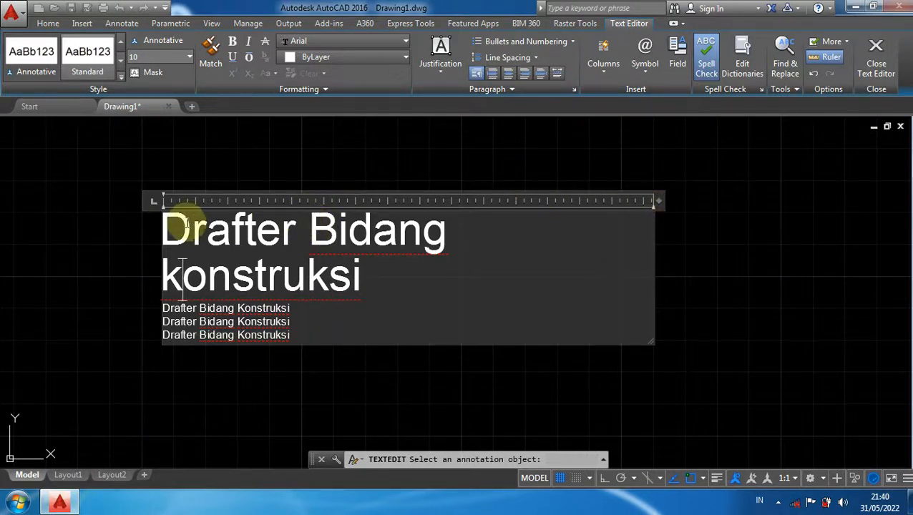
click(163, 228)
key(Escape)
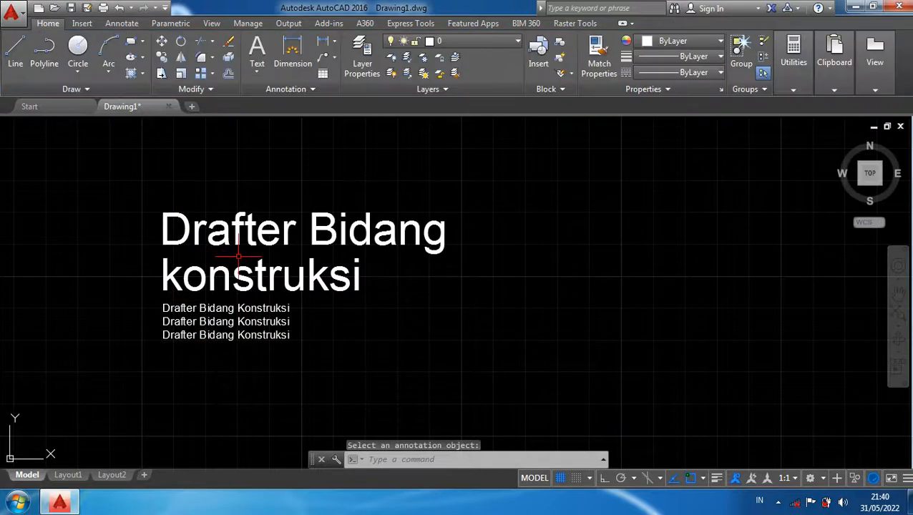
- Reopen the multiline text, try left and center paragraph alignment on the enlarged text and close the editor
click(184, 220)
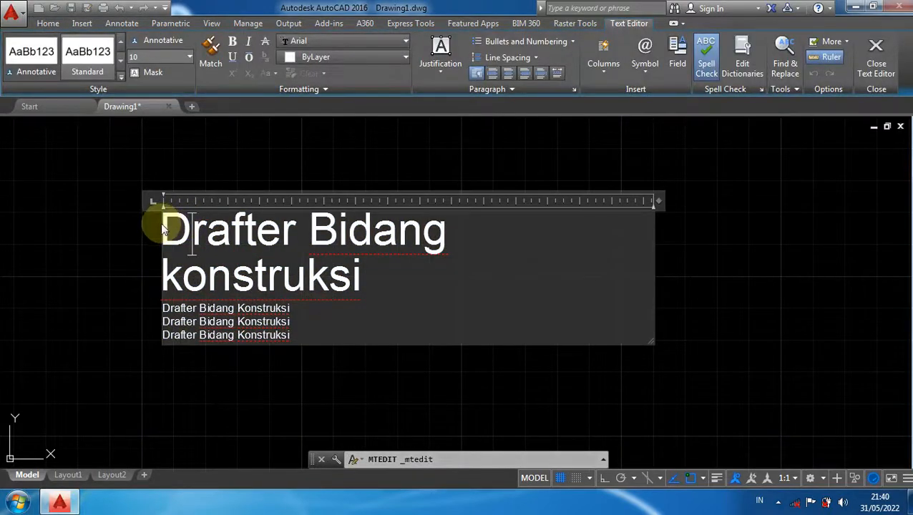
drag(164, 228, 375, 286)
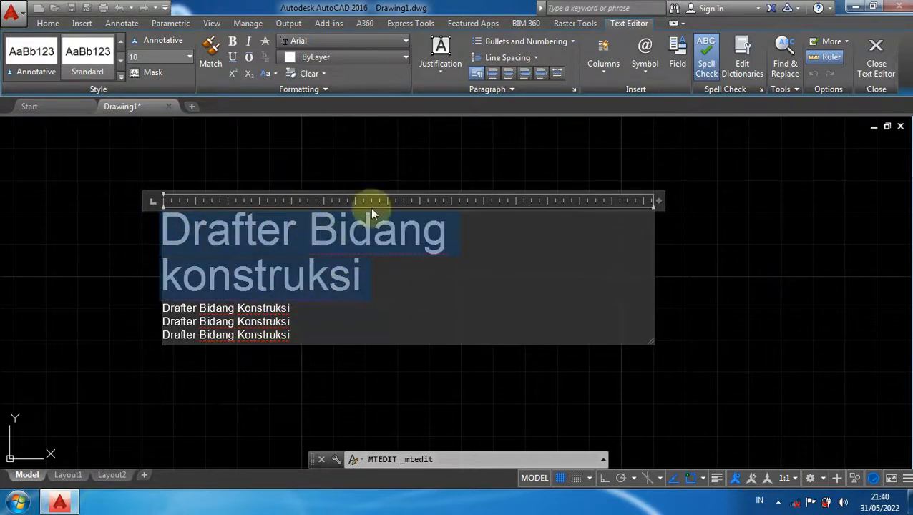
click(496, 77)
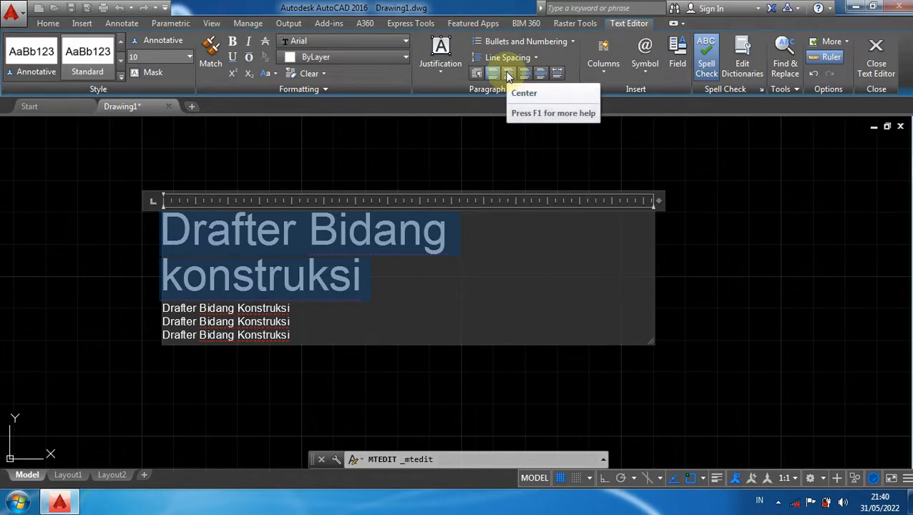
click(507, 75)
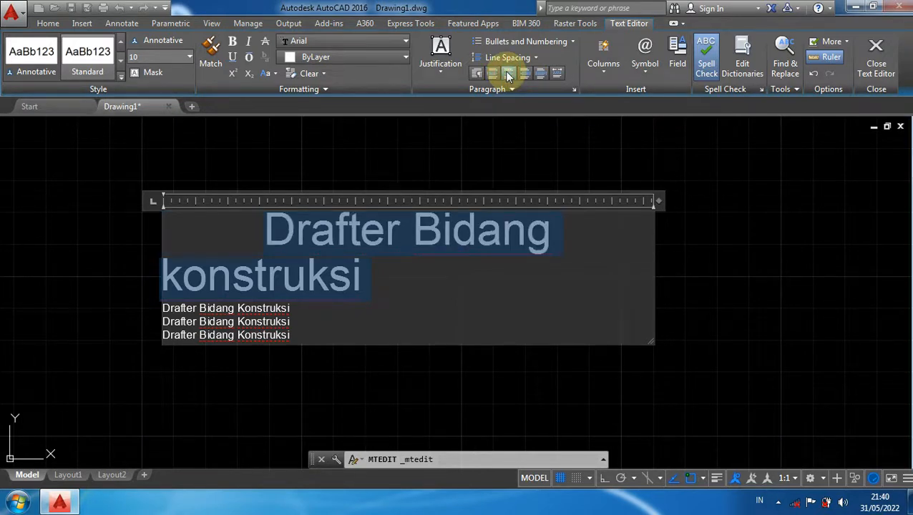
click(509, 75)
key(Escape)
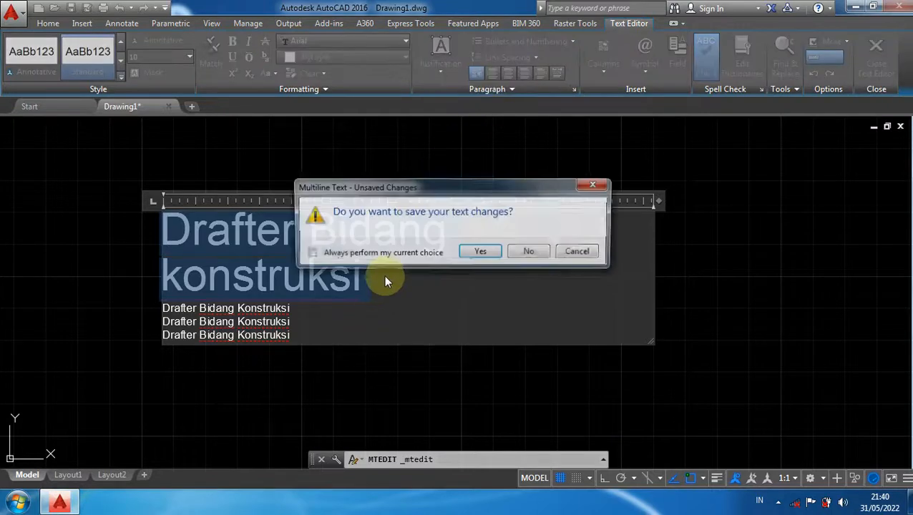
click(594, 185)
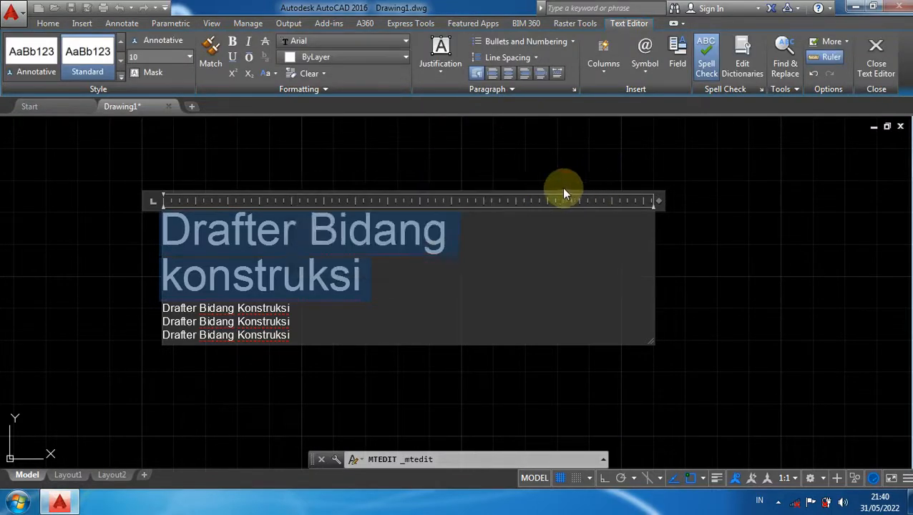
click(666, 198)
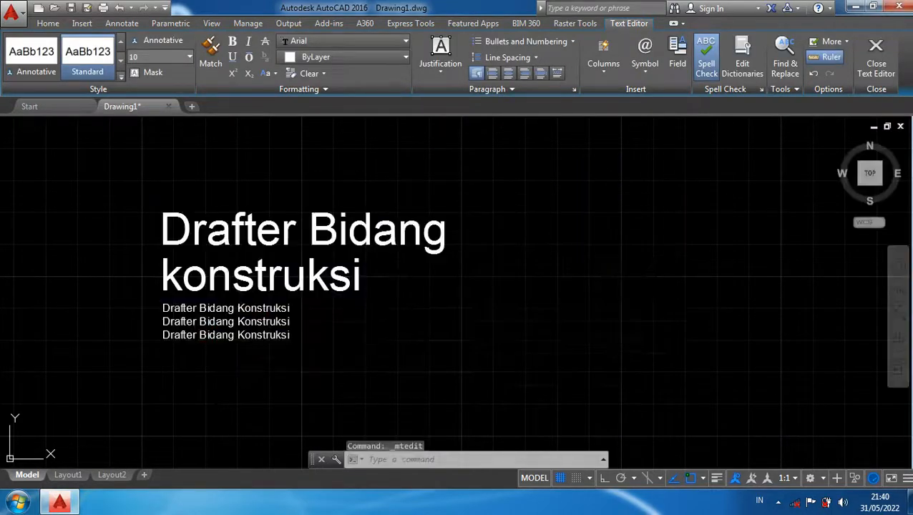
- Reopen the multiline text, try right paragraph alignment on the enlarged text and leave the editor
double_click(433, 236)
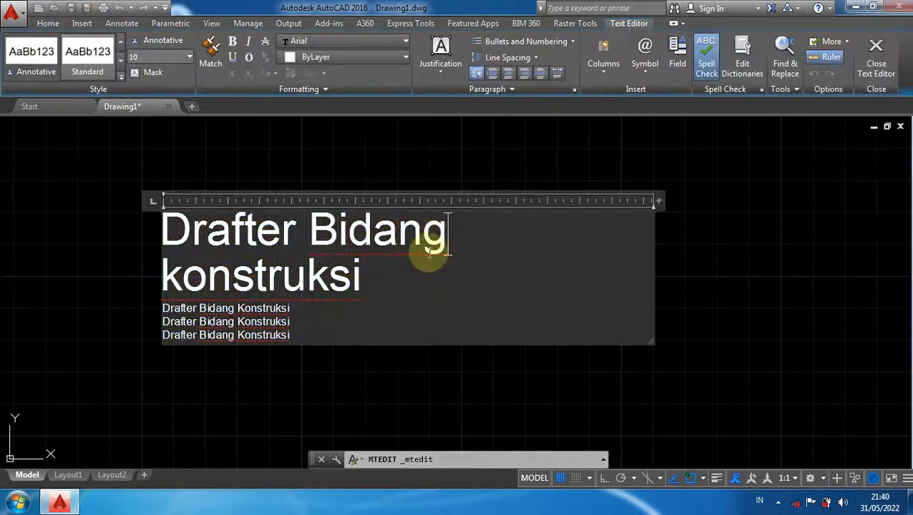
drag(406, 279, 151, 179)
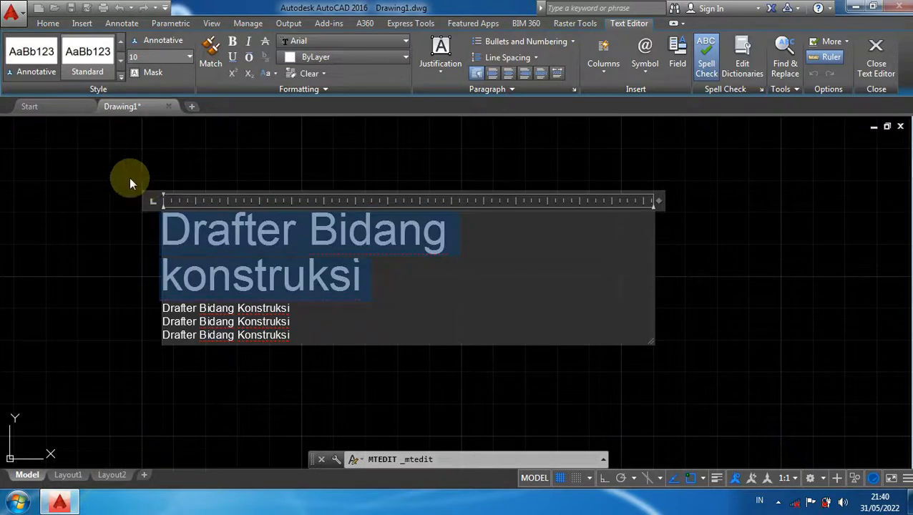
click(527, 73)
click(526, 74)
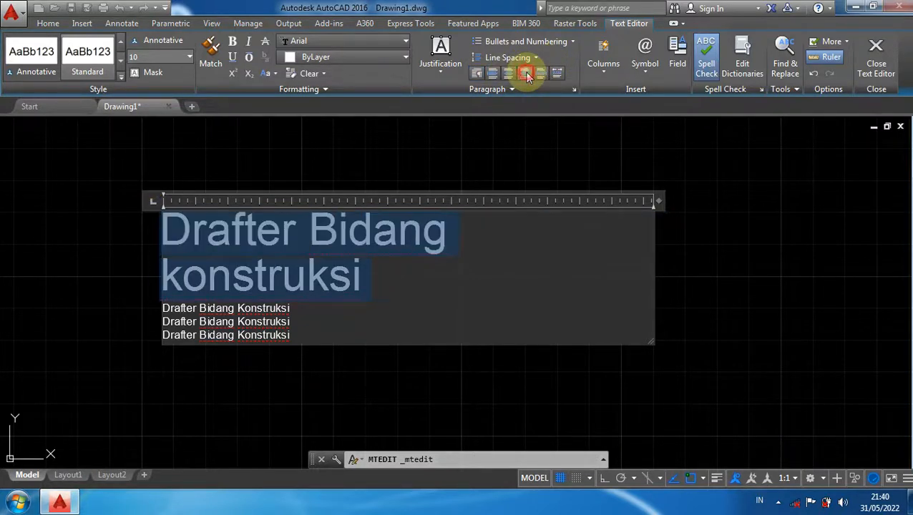
click(156, 278)
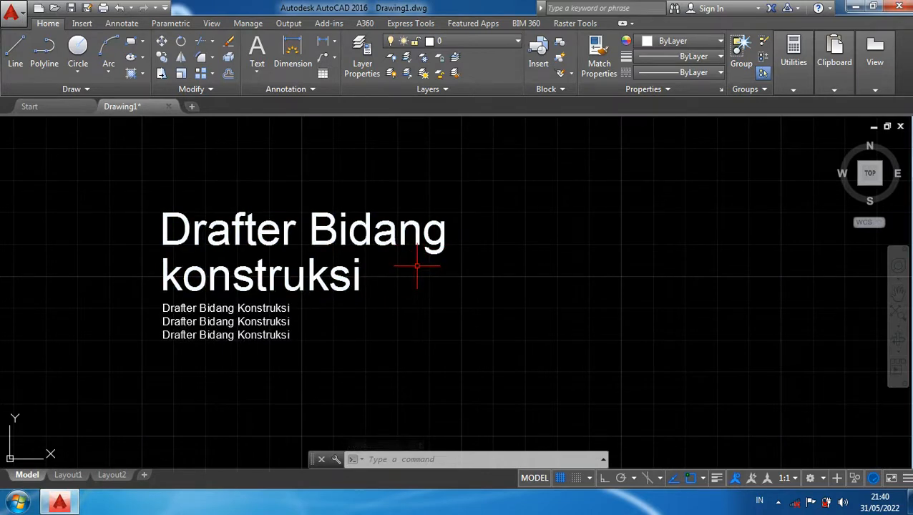
- Undo the recent text edits back to the capitalised "Konstruksi" version without the overline
key(ctrl+z)
key(ctrl+z)
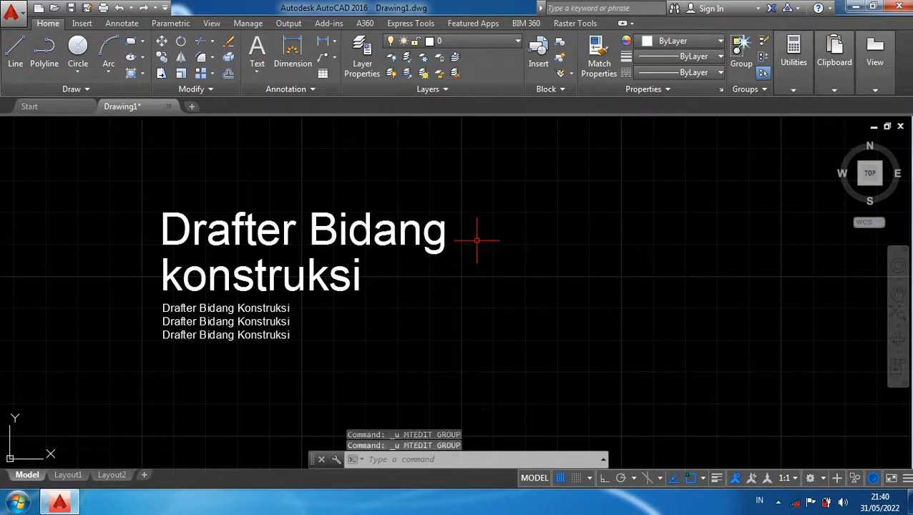
key(ctrl+z)
key(ctrl+z)
key(ctrl+z)
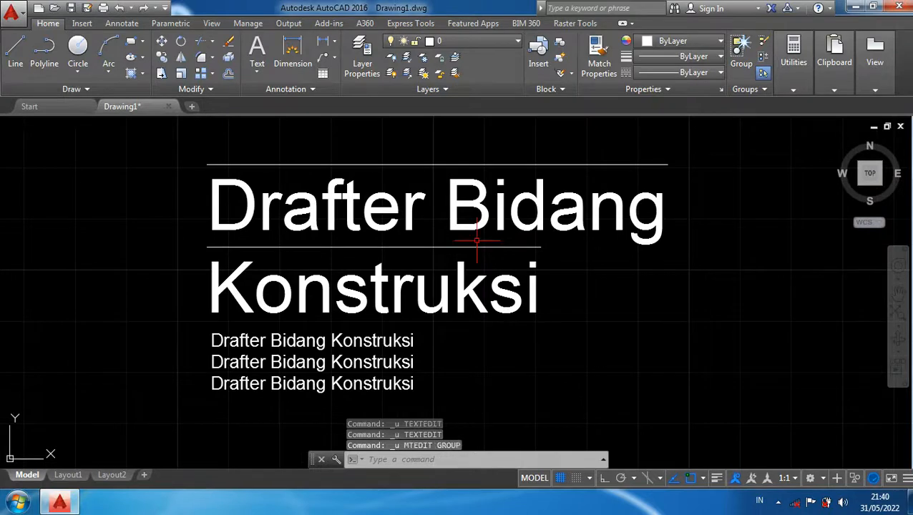
key(ctrl+z)
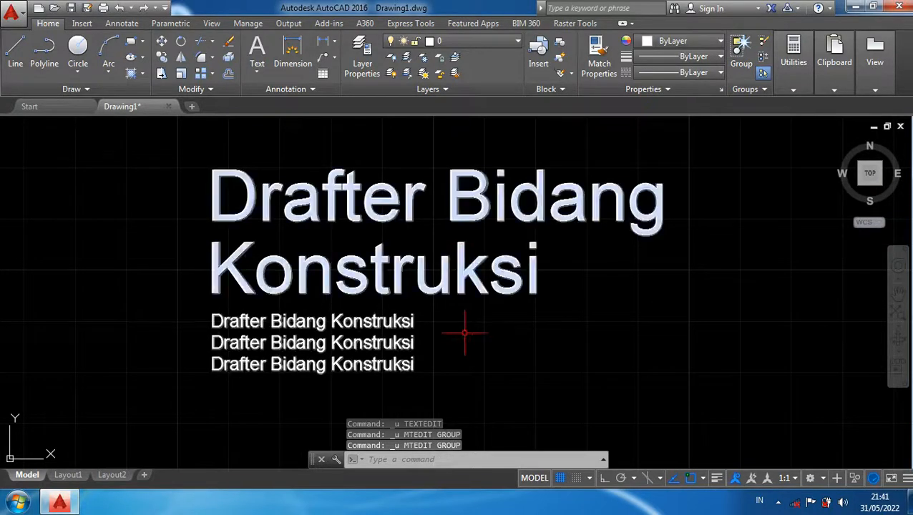
- Reopen the multiline text, try left and center paragraph alignment on the enlarged line and switch back to default alignment
double_click(474, 288)
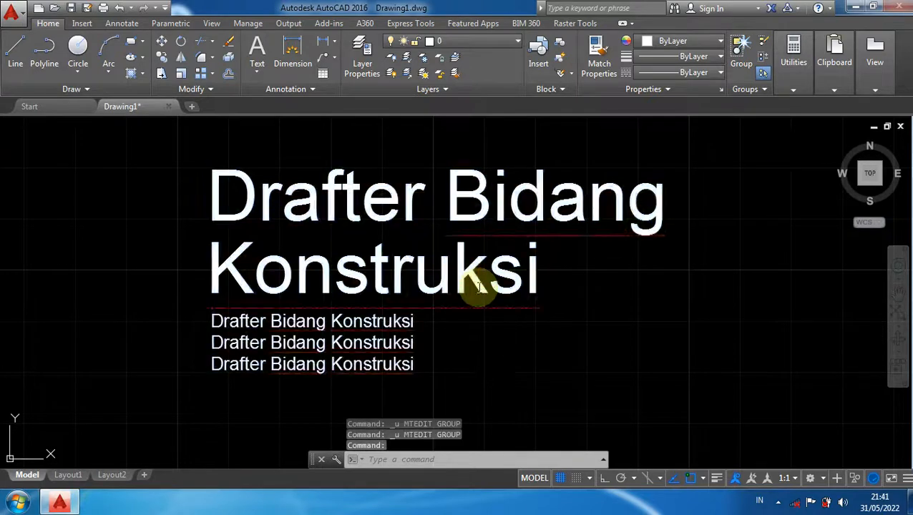
drag(569, 279, 184, 169)
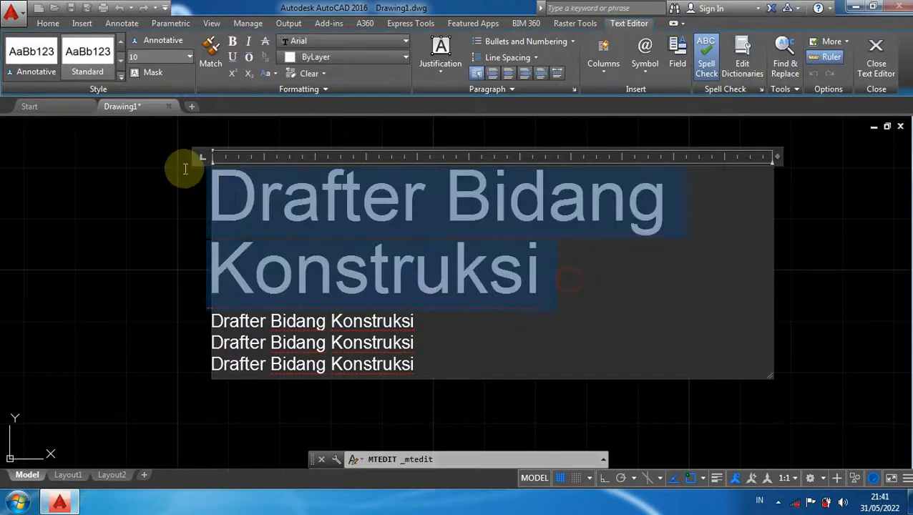
click(492, 72)
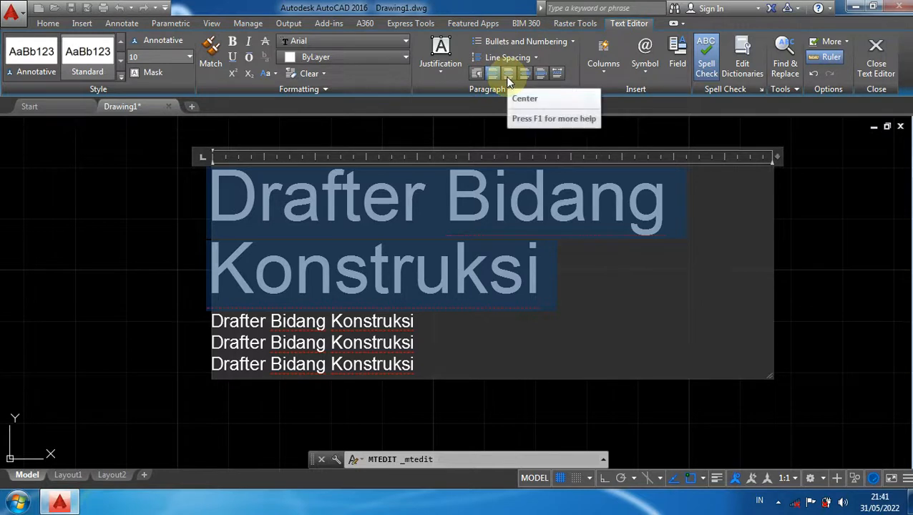
click(508, 77)
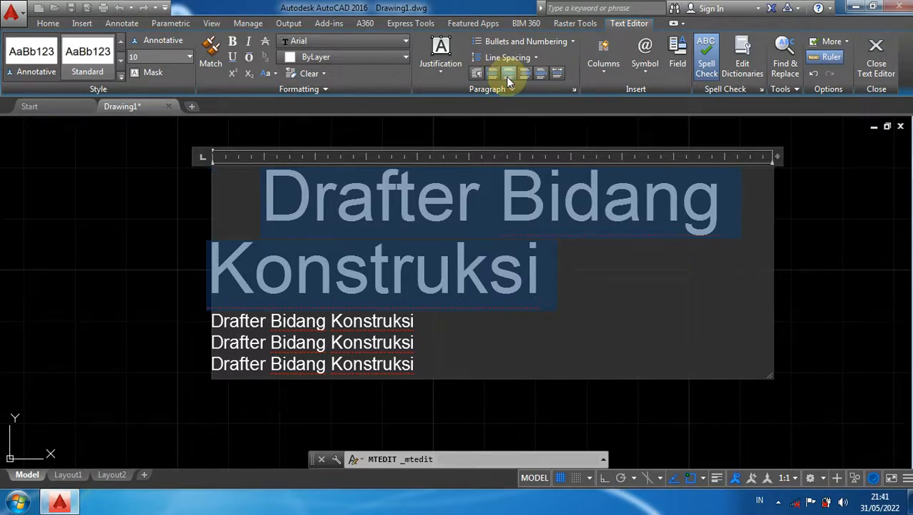
click(510, 75)
- Widen the text frame until the enlarged "Drafter Bidang Konstruksi" fits on a single line
drag(776, 156, 896, 156)
scroll(723, 187, down, 4)
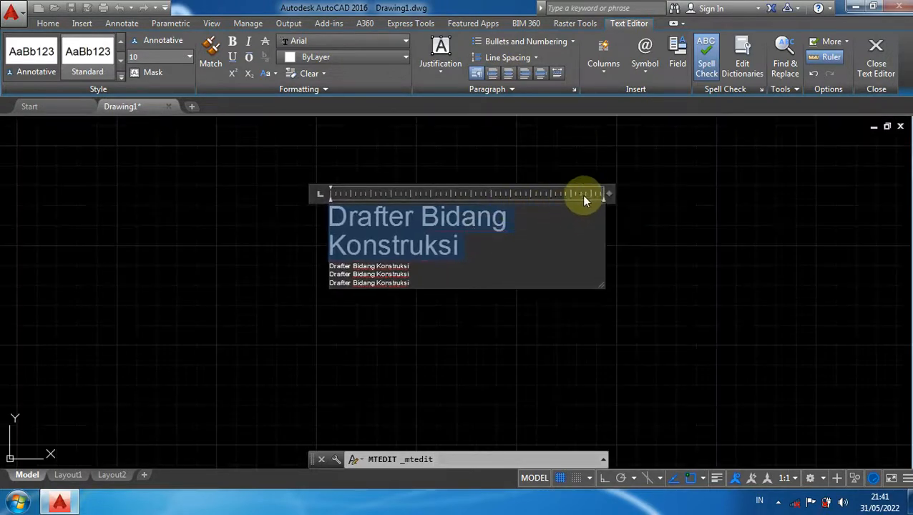
drag(607, 193, 756, 182)
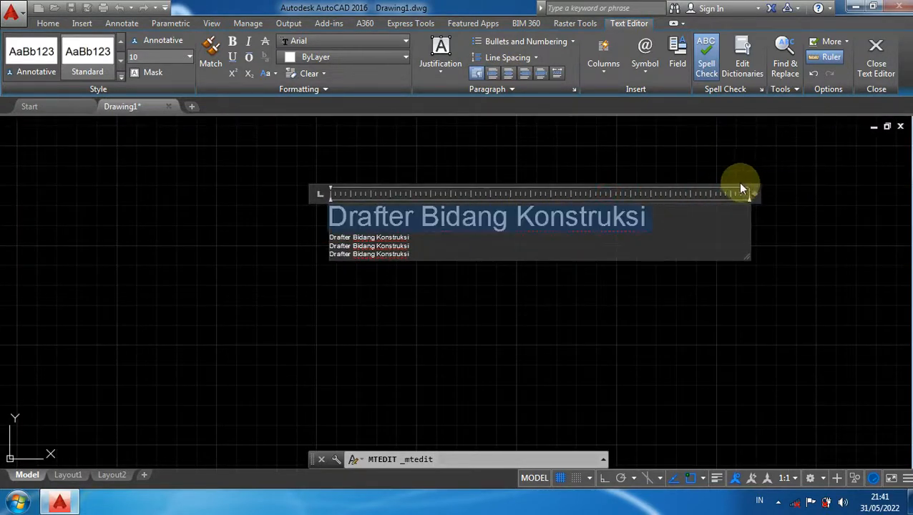
- Try right, center and left paragraph alignment in turn on the enlarged single-line heading
click(525, 73)
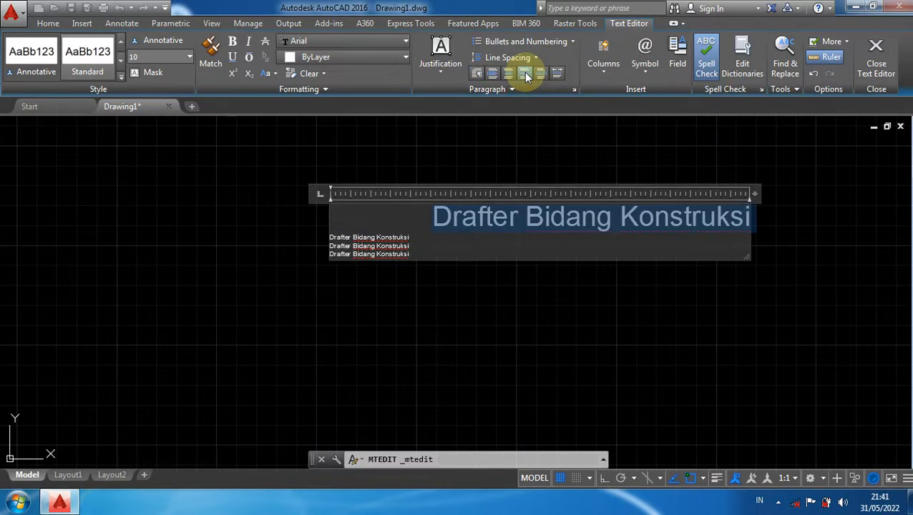
scroll(549, 142, up, 2)
middle_drag(535, 145, 434, 156)
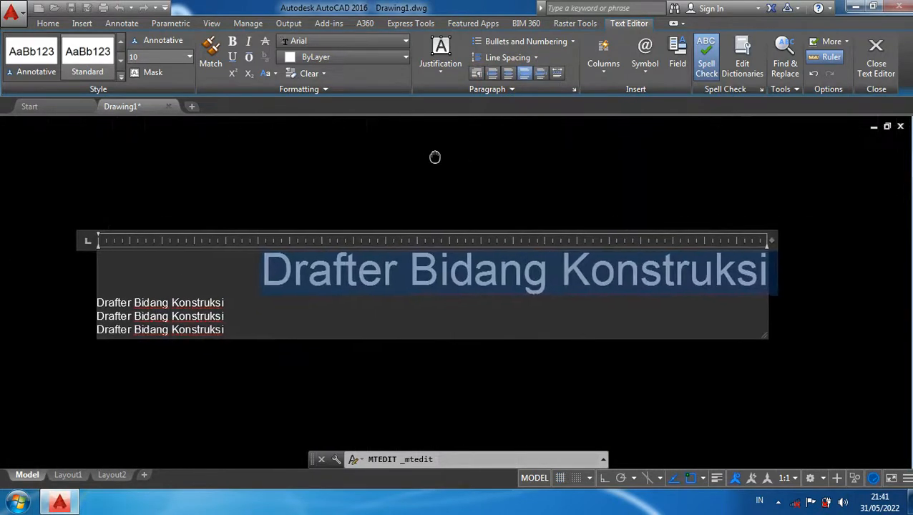
click(506, 75)
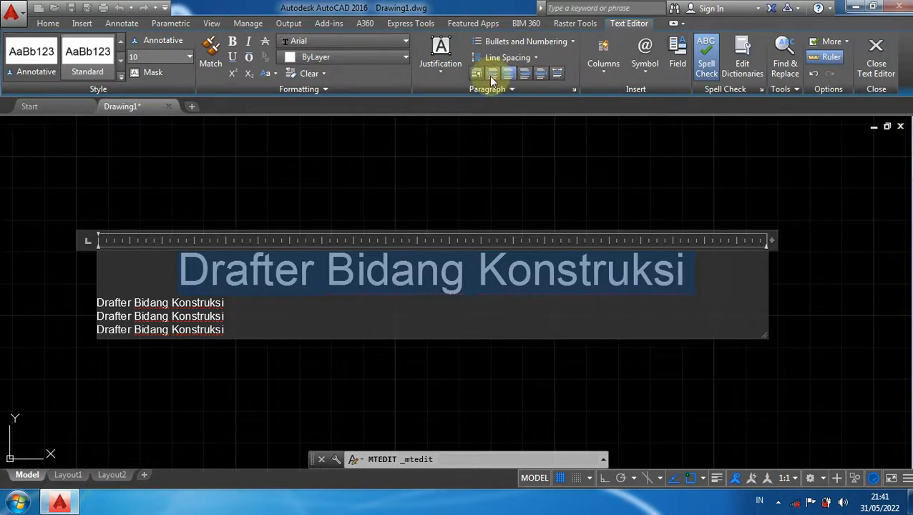
click(491, 75)
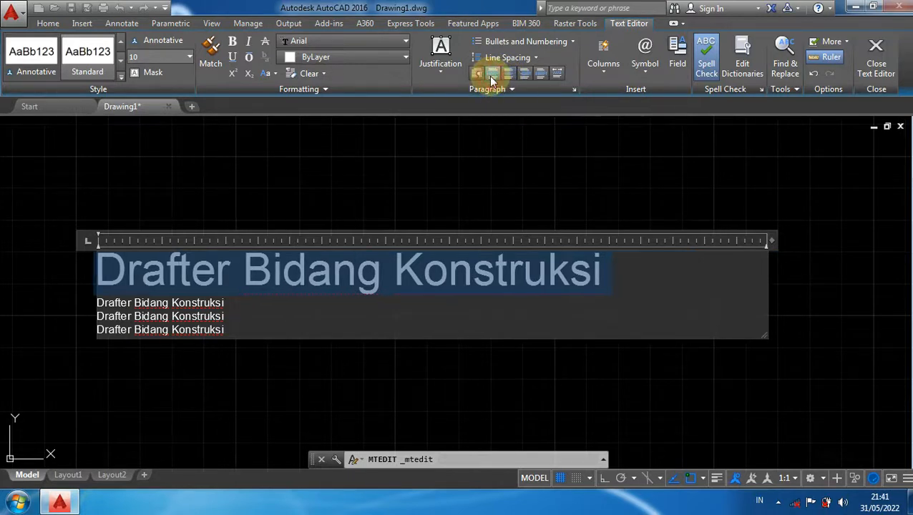
- Try justify and distribute alignment on the enlarged heading and return it to default alignment
click(541, 75)
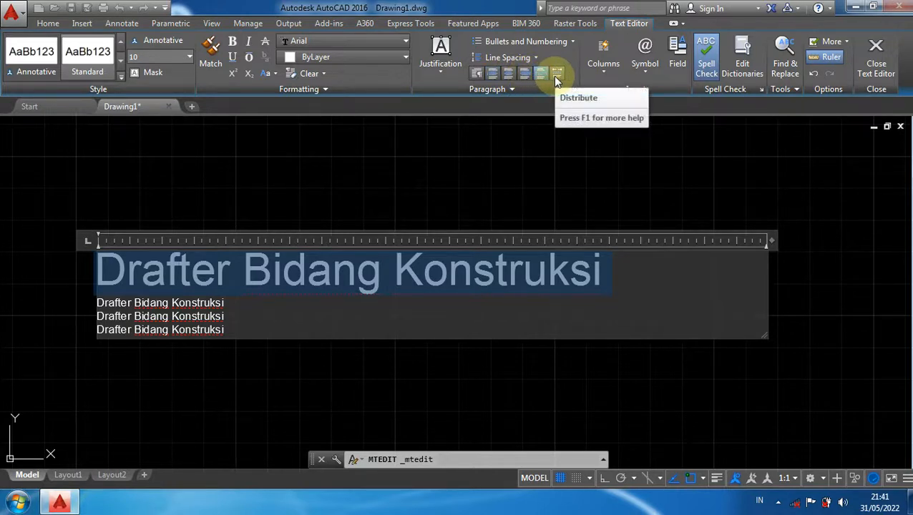
click(555, 75)
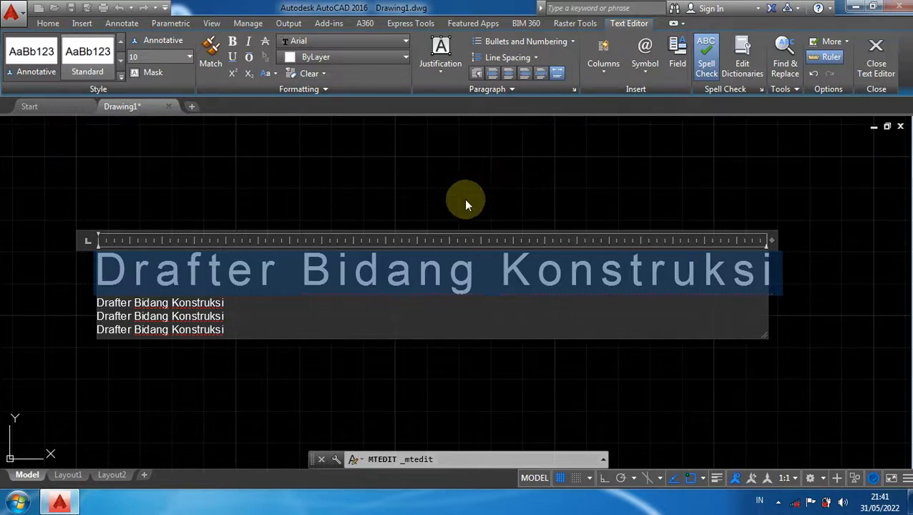
click(476, 75)
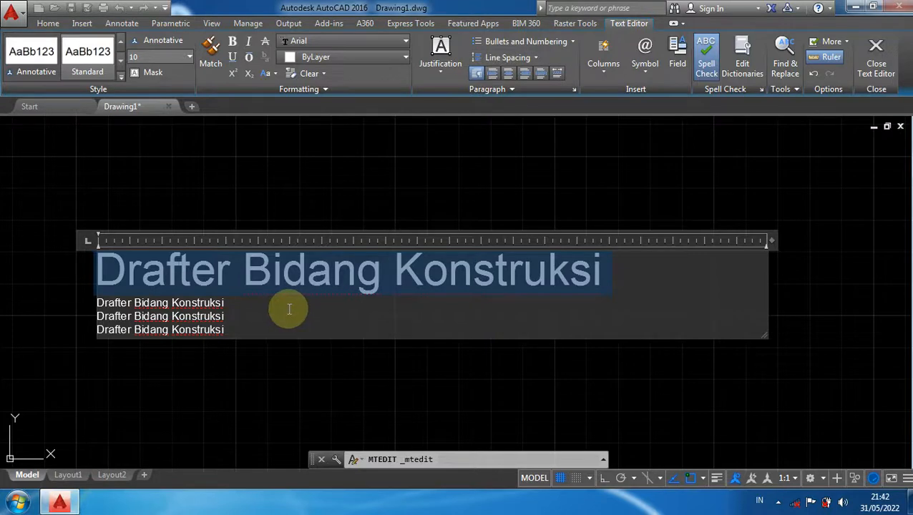
- Set the text height of the three smaller "Drafter Bidang Konstruksi" lines to 5 and close the text editor
drag(257, 322, 91, 307)
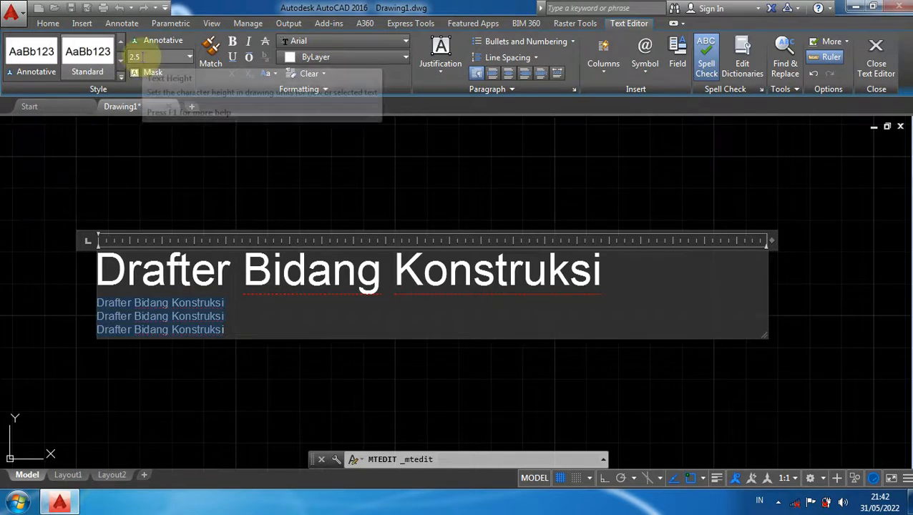
click(143, 57)
text(5)
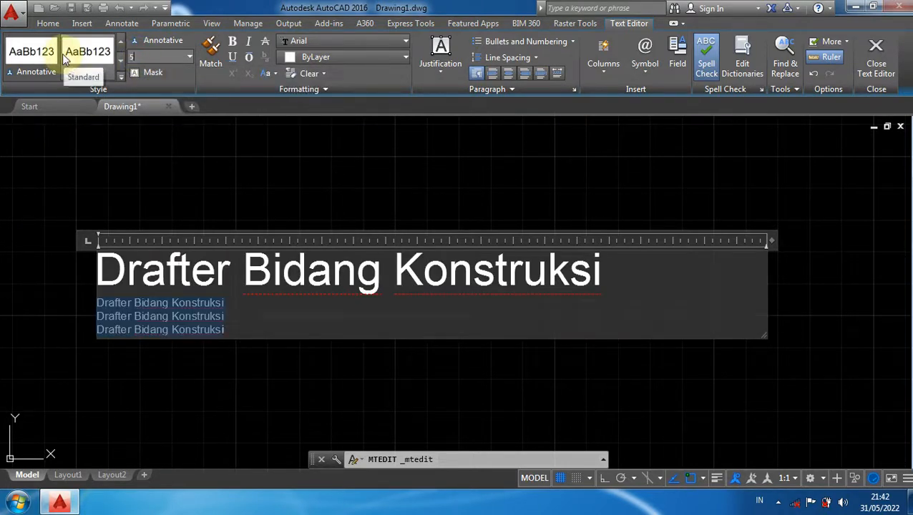
key(Return)
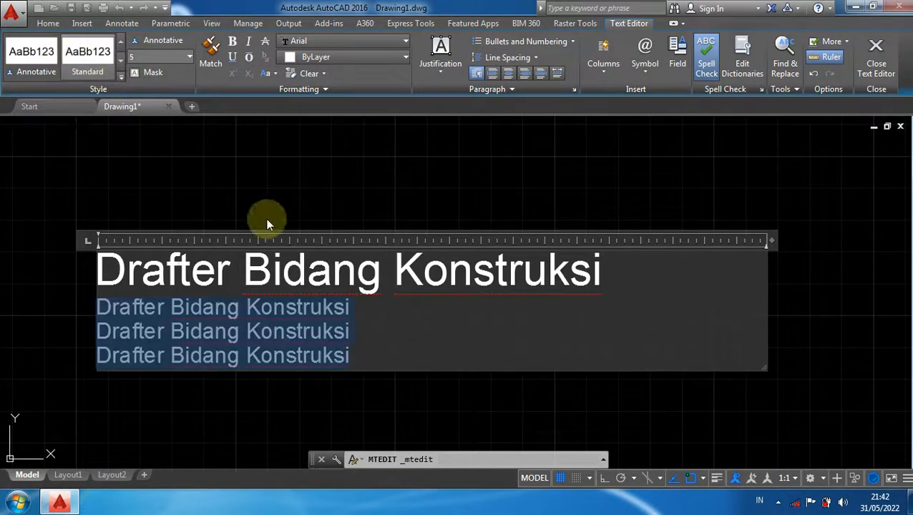
click(426, 334)
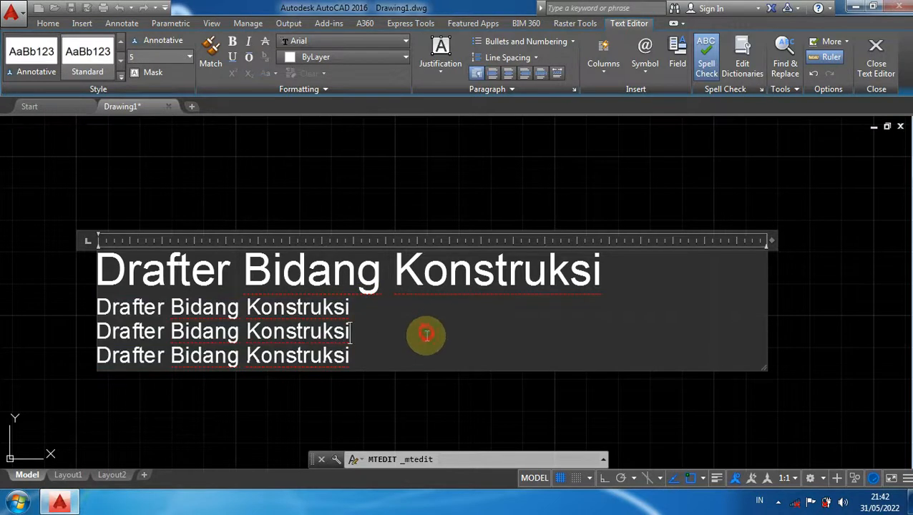
click(422, 385)
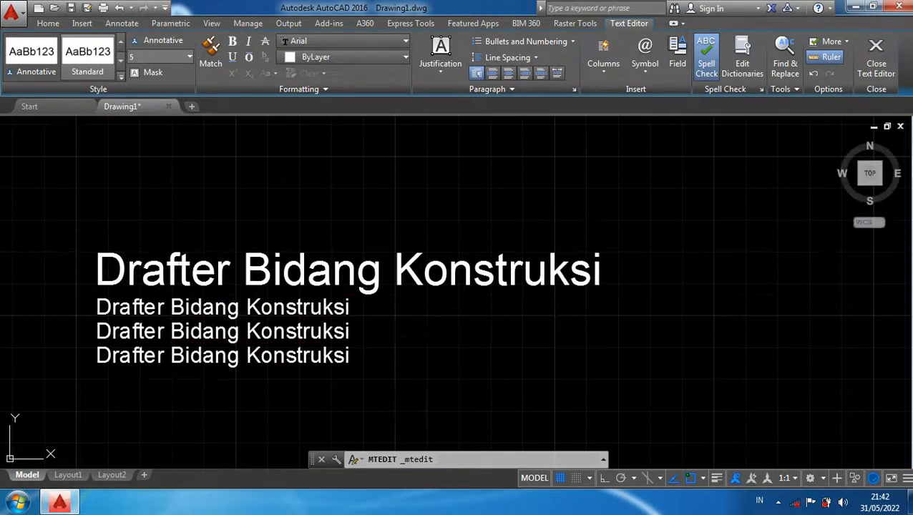
- Reopen the multiline text and set the line spacing of all four lines to 1.5x
double_click(226, 263)
drag(404, 358, 75, 247)
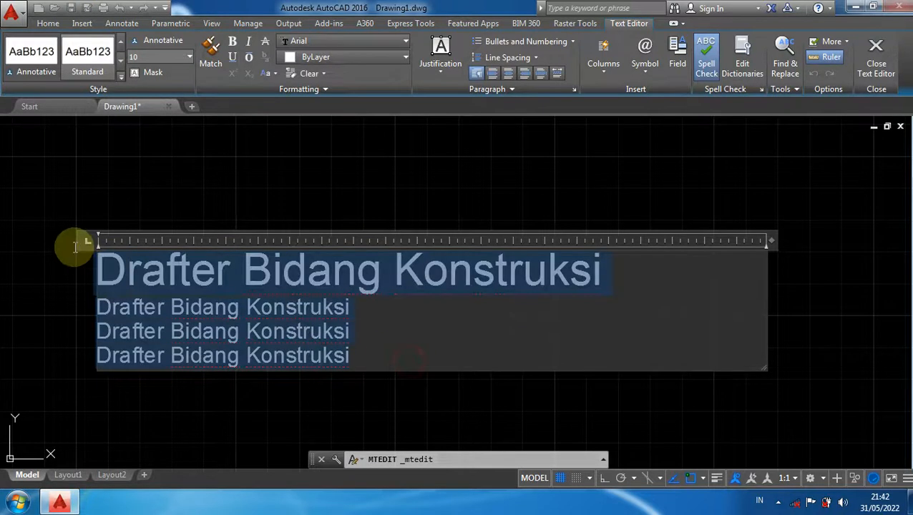
click(530, 57)
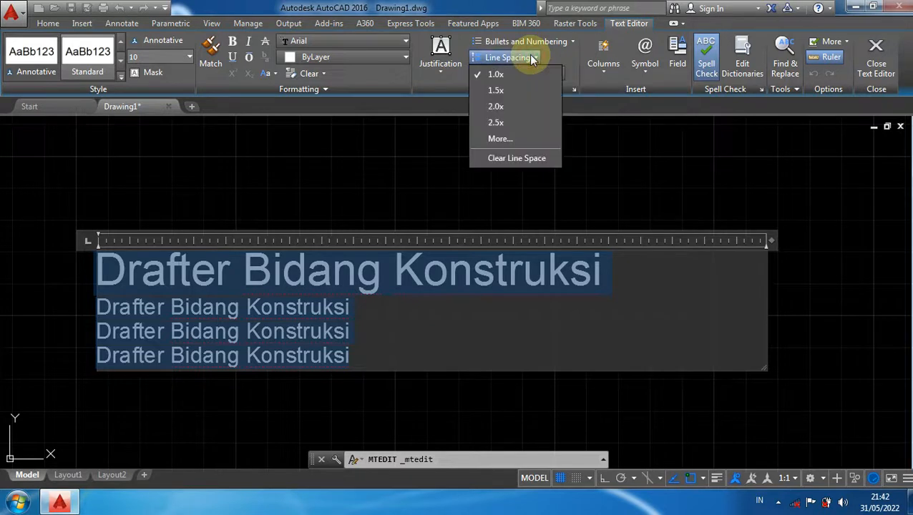
click(492, 91)
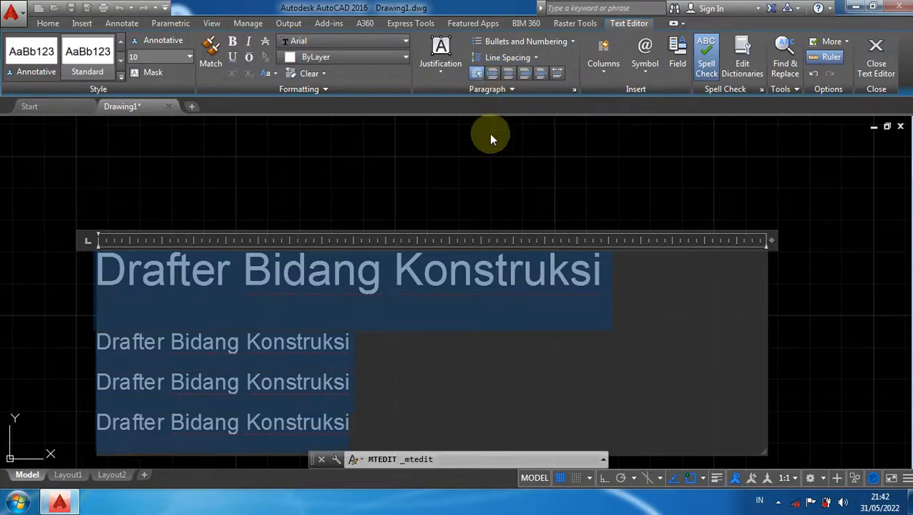
- Try 2.0x line spacing on all four lines and set it back to 1.5x
scroll(486, 143, down, 4)
scroll(487, 146, up, 2)
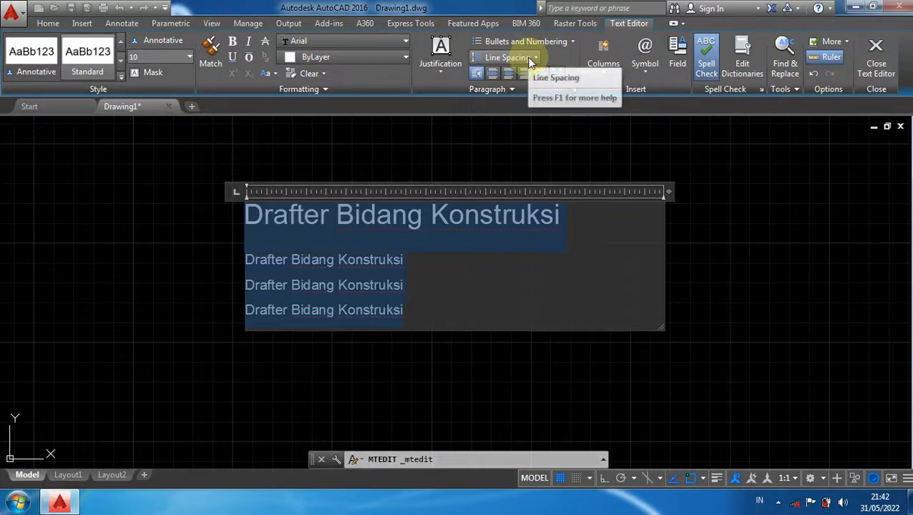
click(530, 60)
click(500, 109)
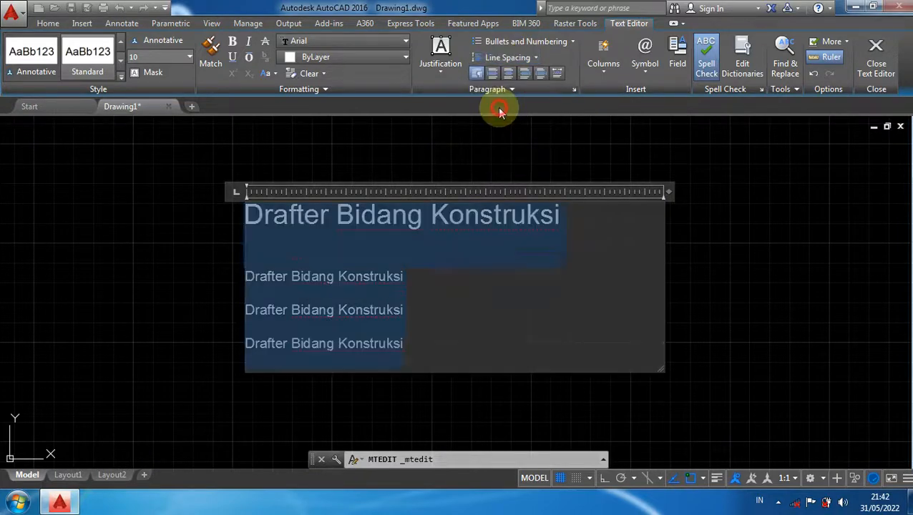
click(531, 59)
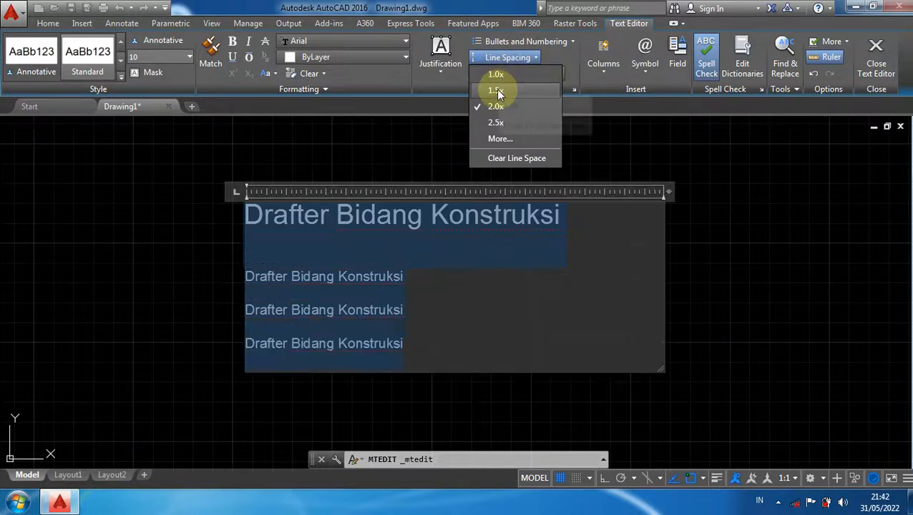
click(497, 91)
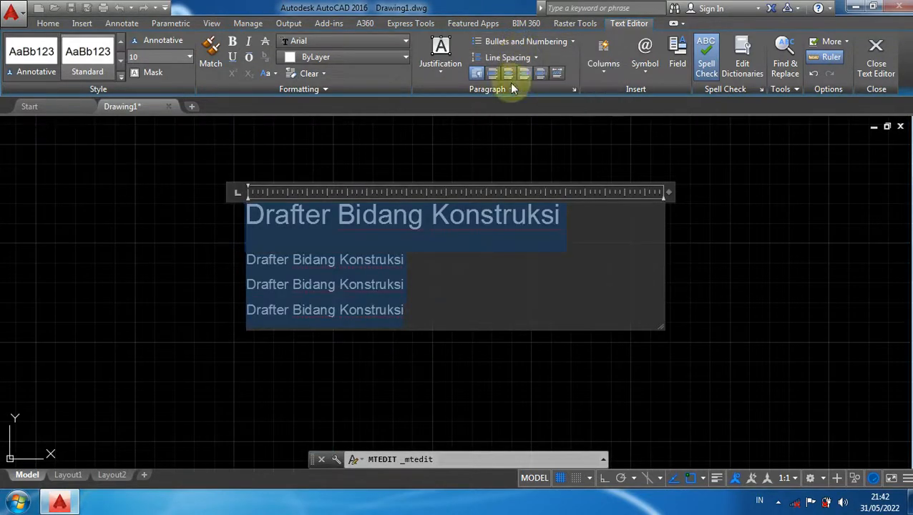
- Apply numbered list formatting to the first smaller line below the heading
scroll(305, 269, up, 2)
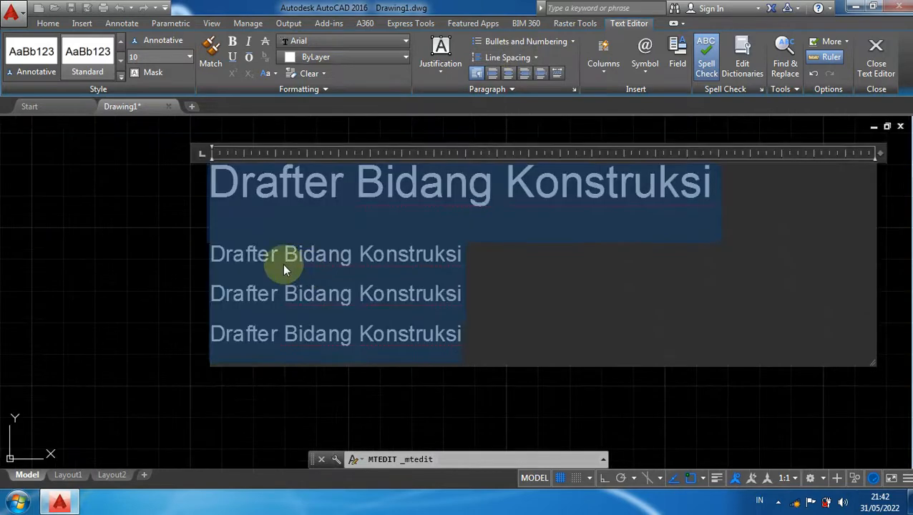
click(212, 254)
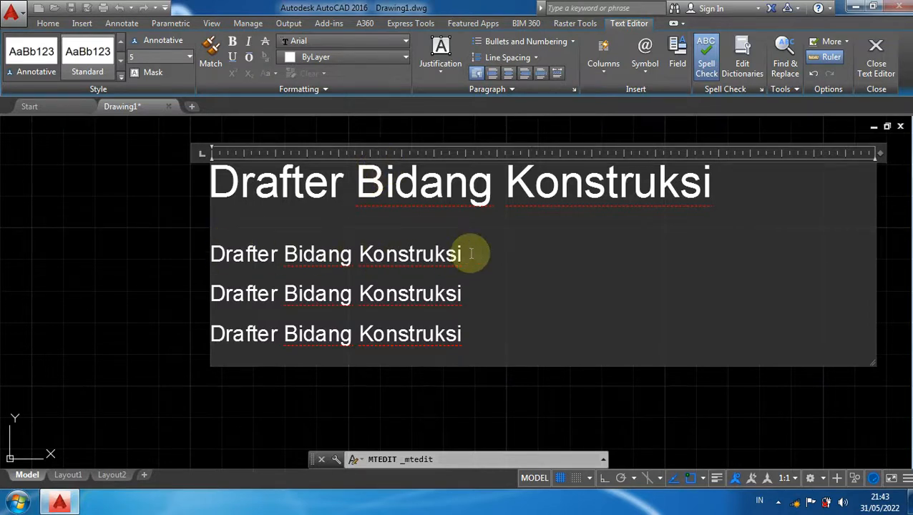
drag(471, 254, 169, 259)
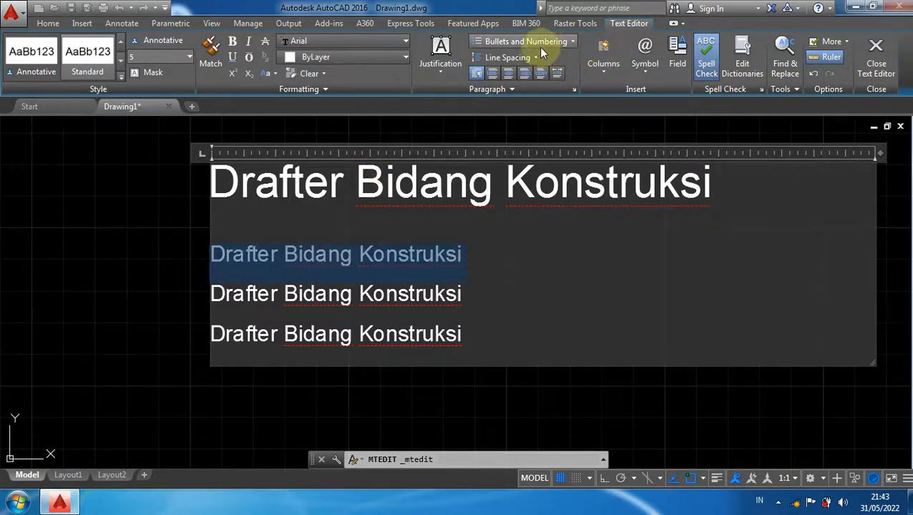
click(567, 41)
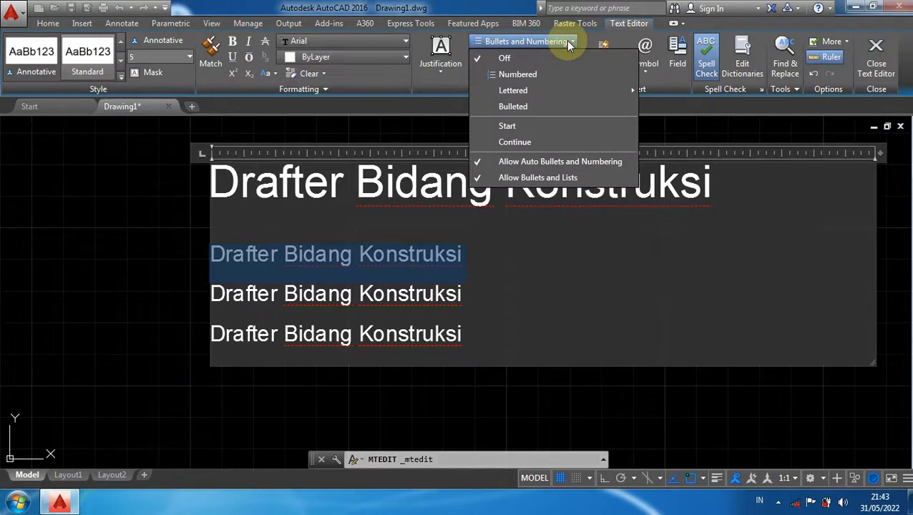
click(520, 73)
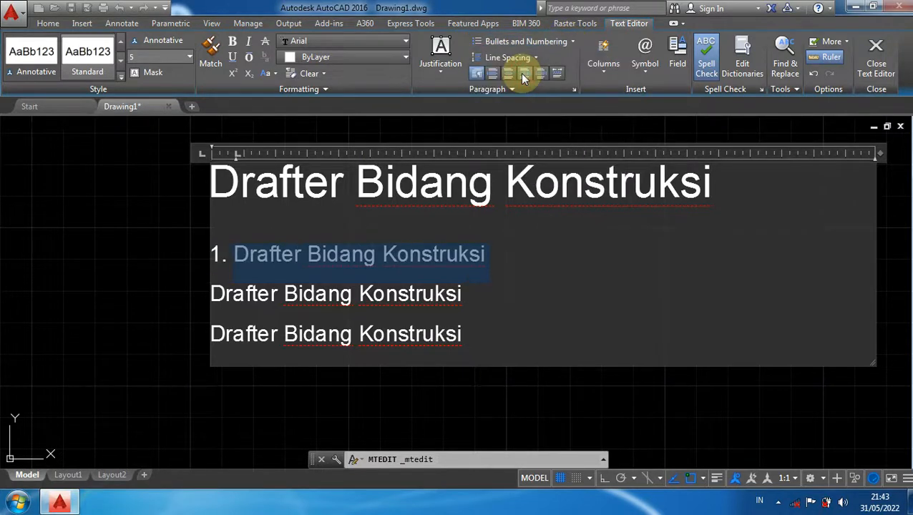
- Try continuing the numbered list with new lines after item 1 and remove the added empty lines
click(489, 257)
key(Return)
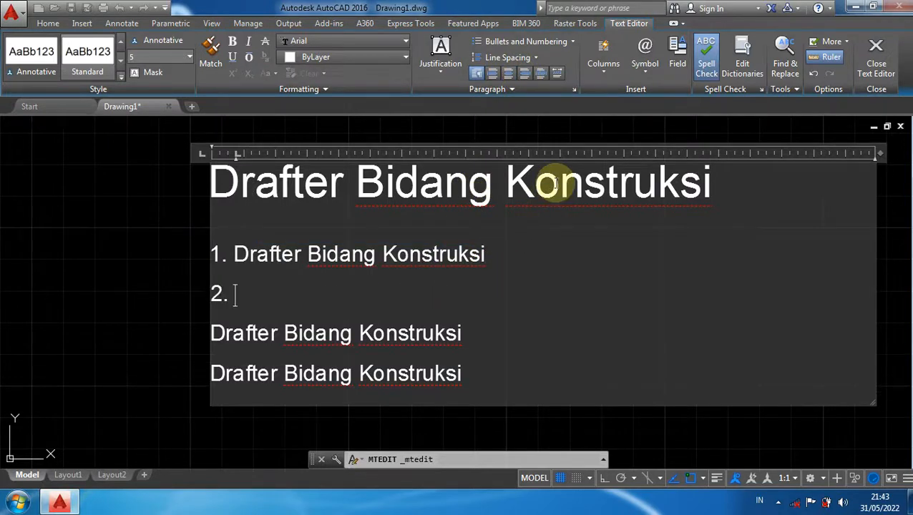
key(Return)
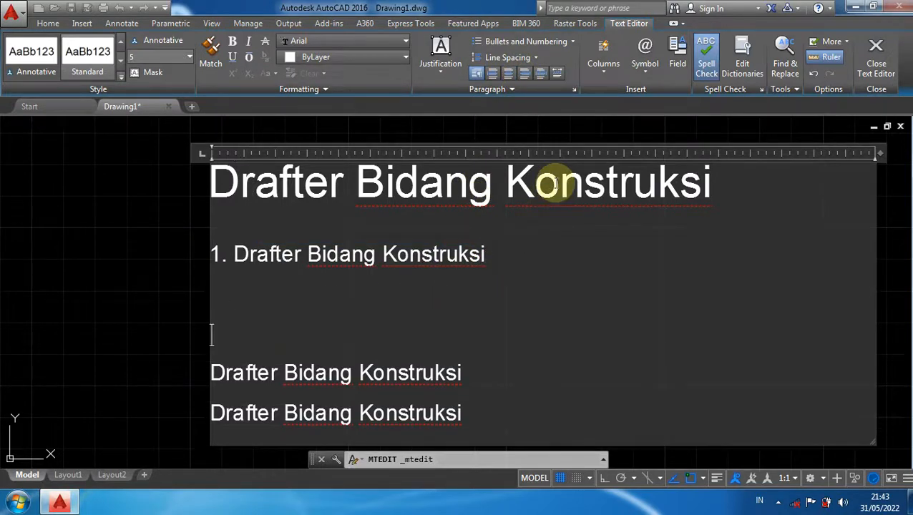
key(BackSpace)
key(BackSpace)
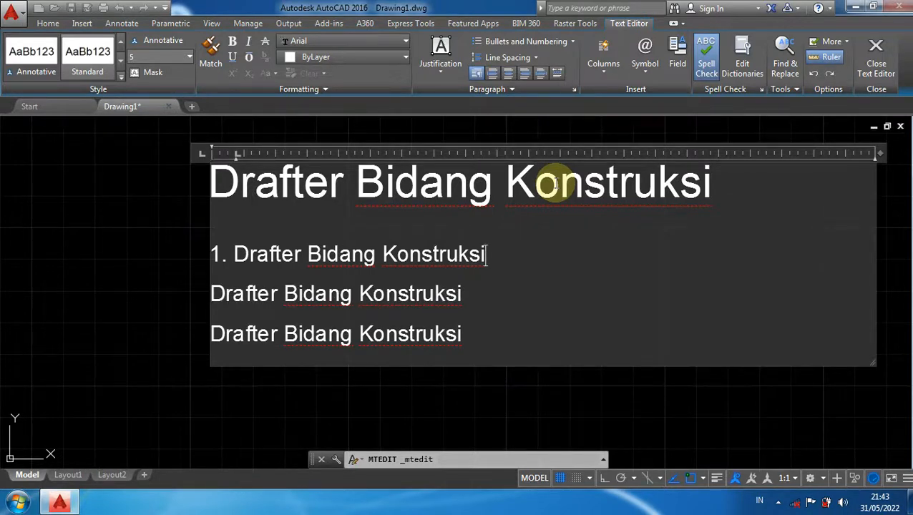
- Apply lowercase lettered list formatting to the second smaller line below the heading
click(212, 295)
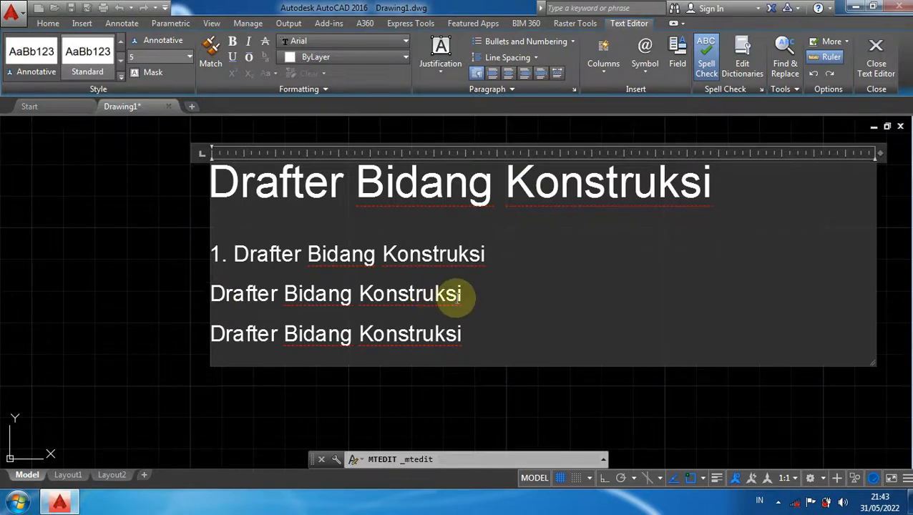
shift+click(481, 295)
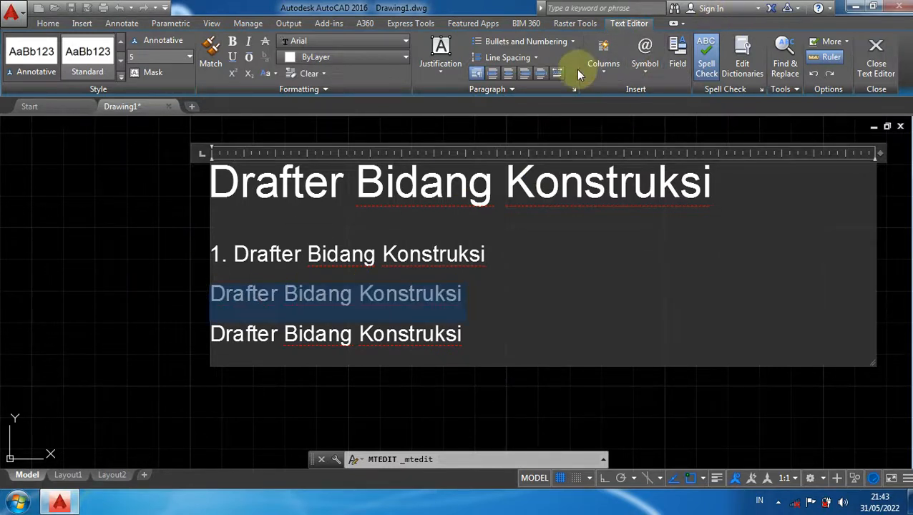
click(573, 42)
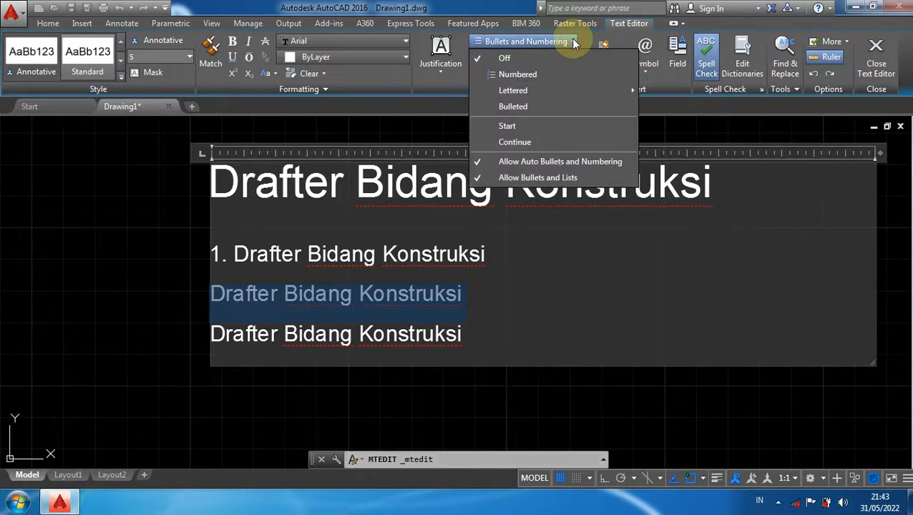
mouse_move(521, 93)
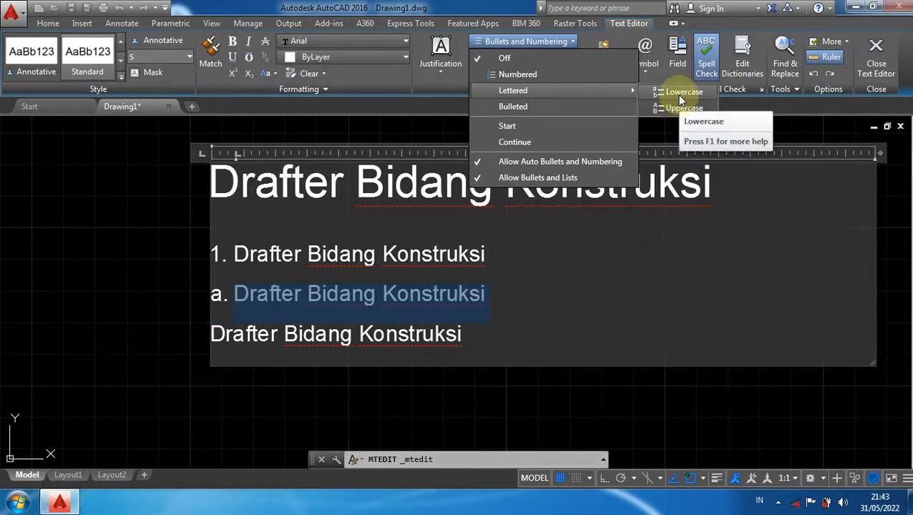
click(680, 100)
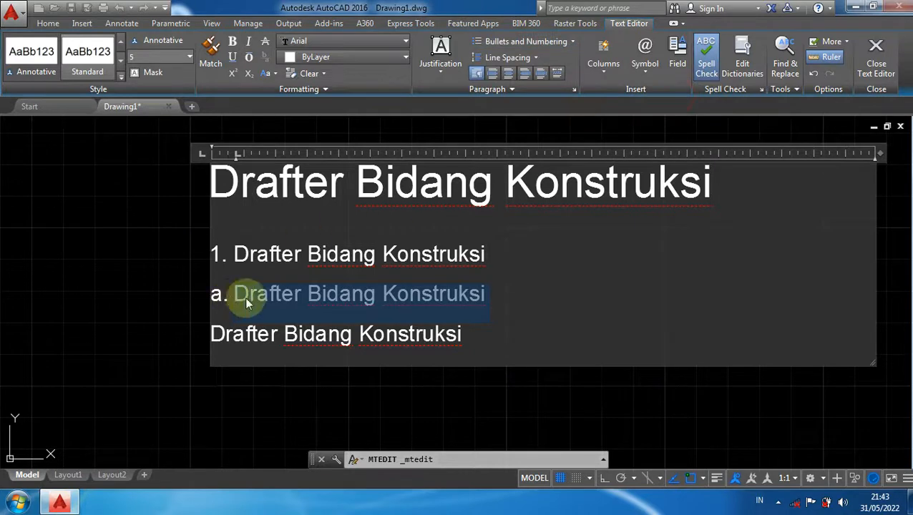
- Try continuing the lowercase lettered list with a new line after item a and remove the added line
click(494, 295)
key(Return)
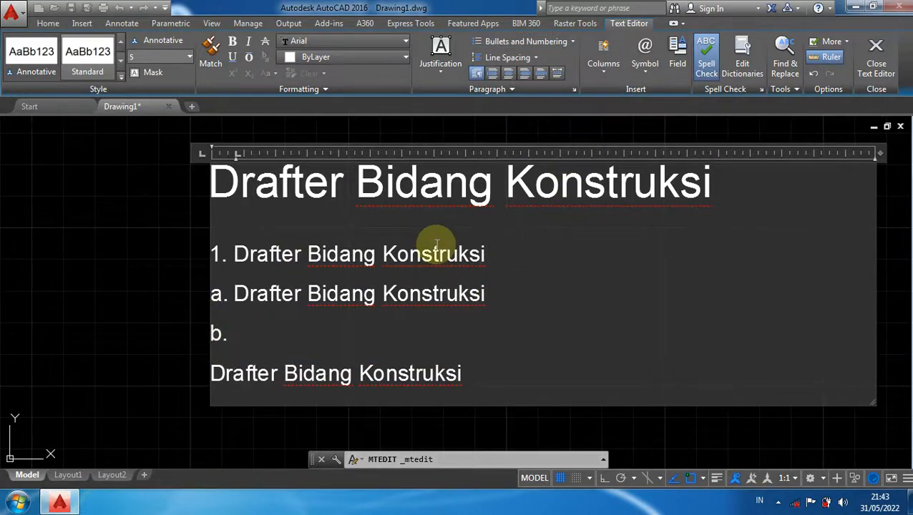
key(BackSpace)
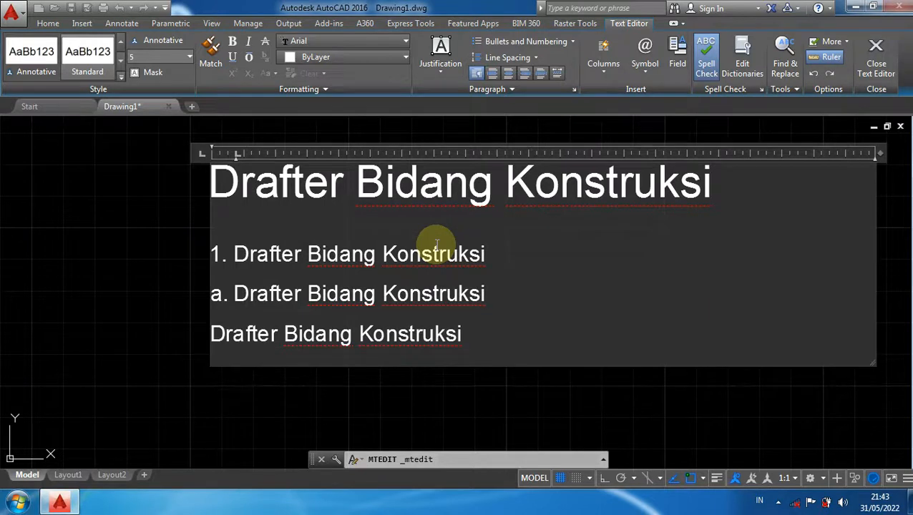
- Apply uppercase lettered list formatting to the last line of the text
drag(483, 340, 190, 329)
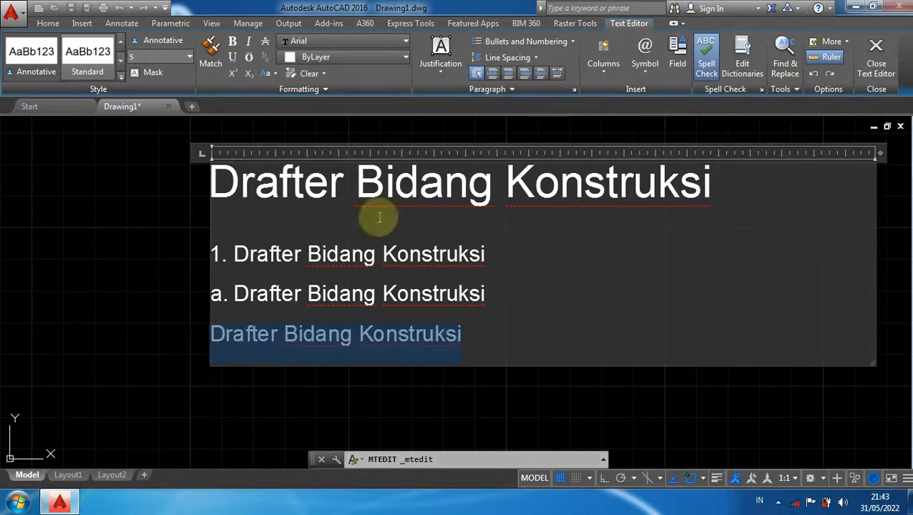
click(574, 42)
click(534, 109)
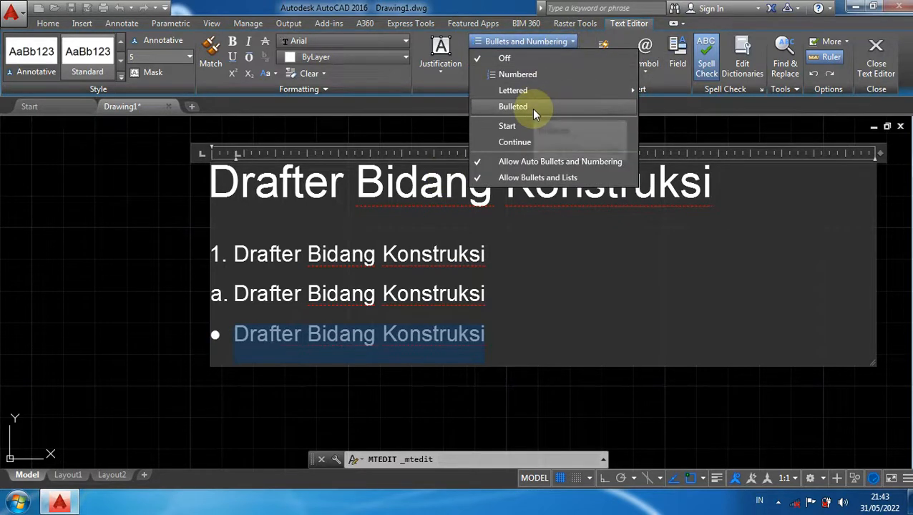
mouse_move(558, 95)
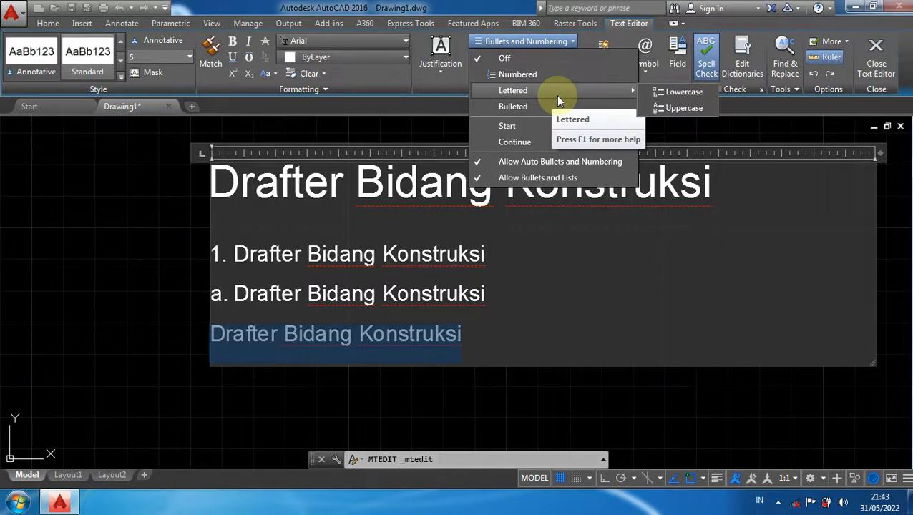
click(674, 109)
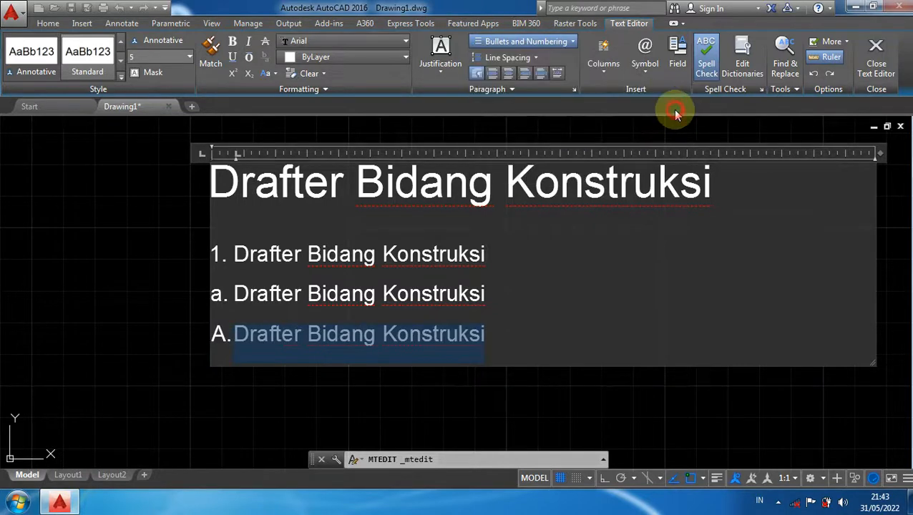
- Try continuing the uppercase lettered list with a new line after item A and remove the added line
click(489, 332)
key(Return)
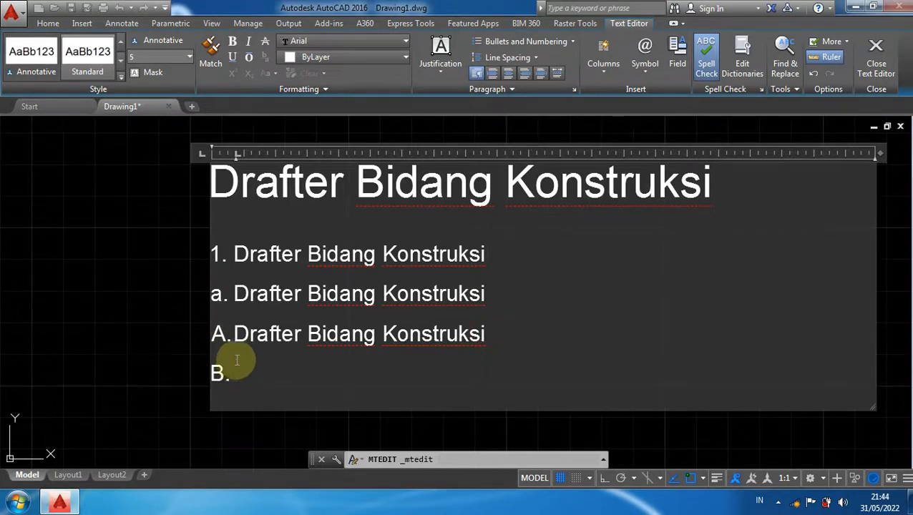
key(BackSpace)
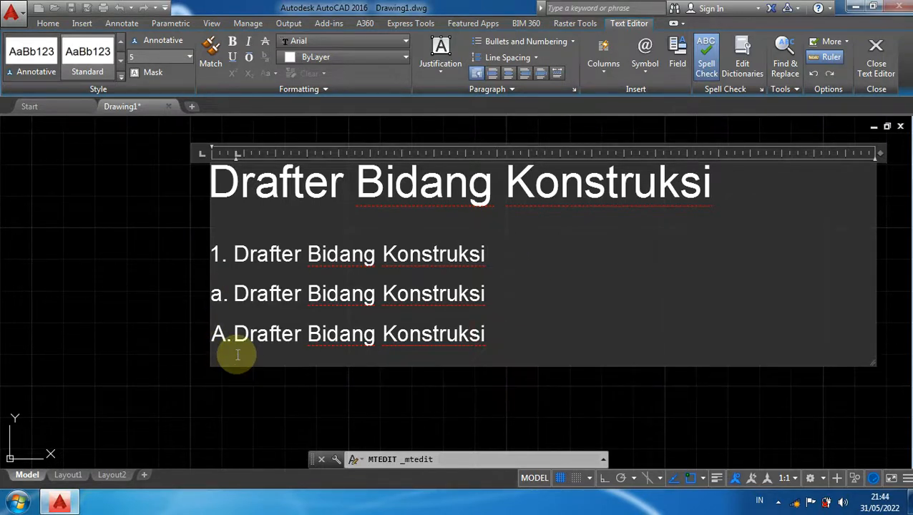
- Add a new line without a list letter below item A and enter "Symbol :" on it
key(Return)
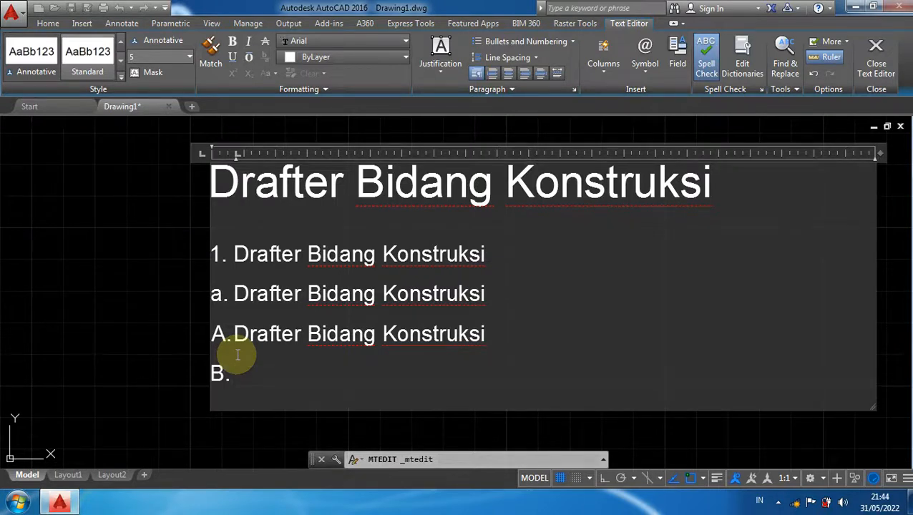
key(BackSpace)
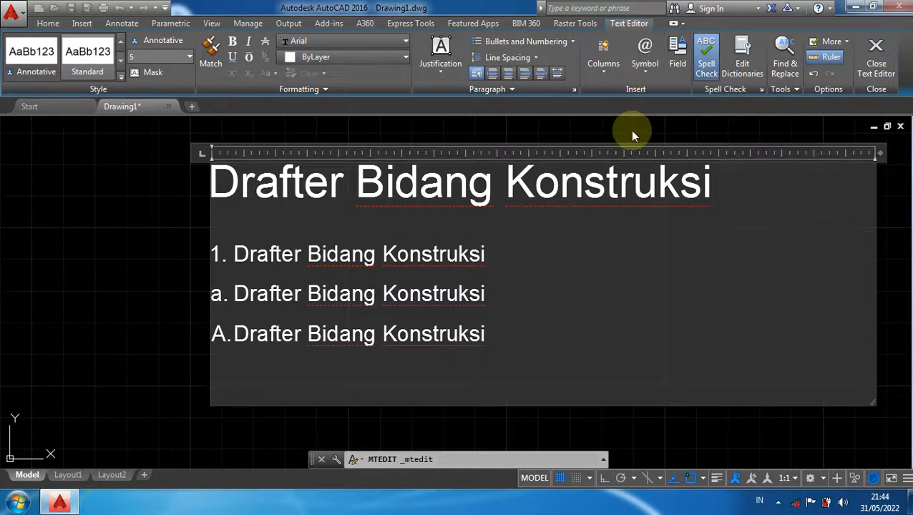
text(Symbol :)
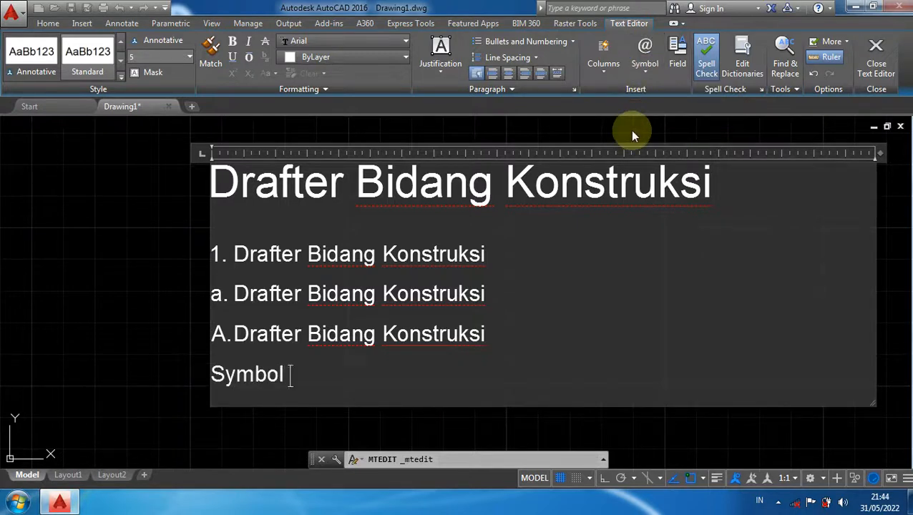
- Insert the Degrees, Plus/Minus, Diameter and Almost Equal symbols after "Symbol :"
click(642, 75)
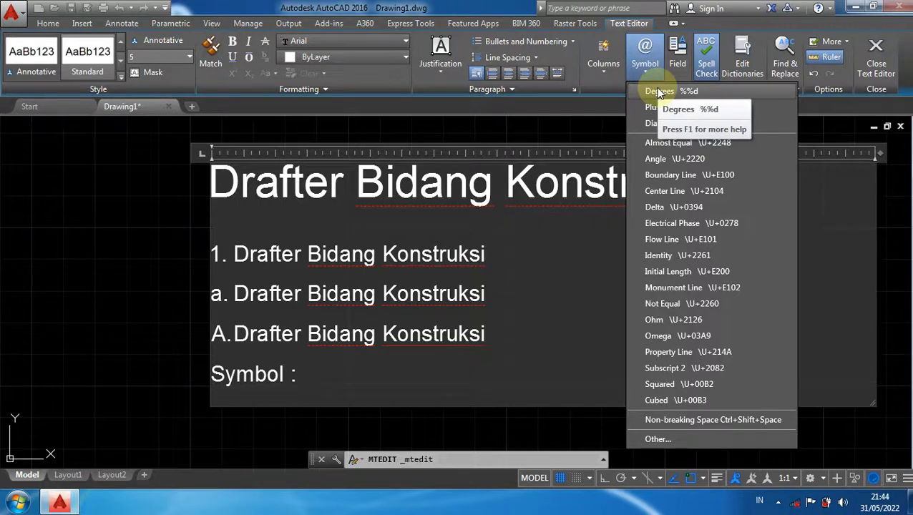
click(660, 91)
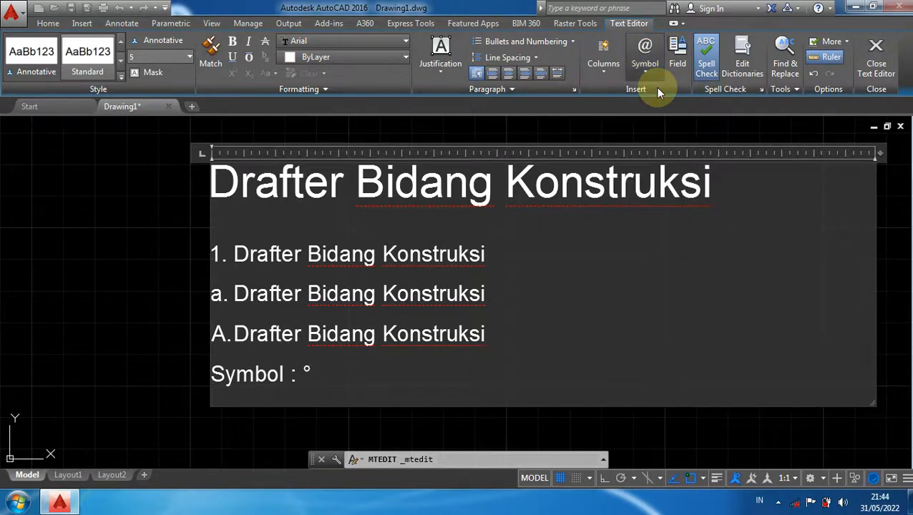
click(652, 50)
click(660, 107)
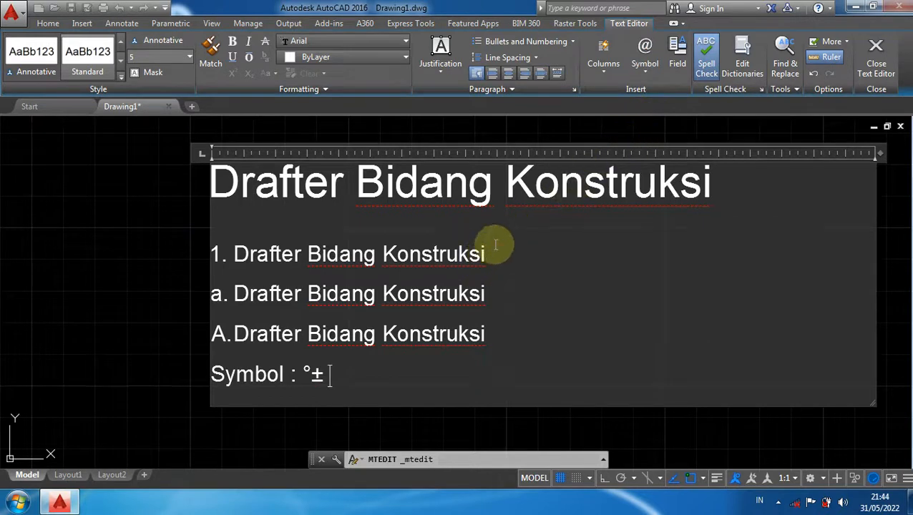
click(646, 71)
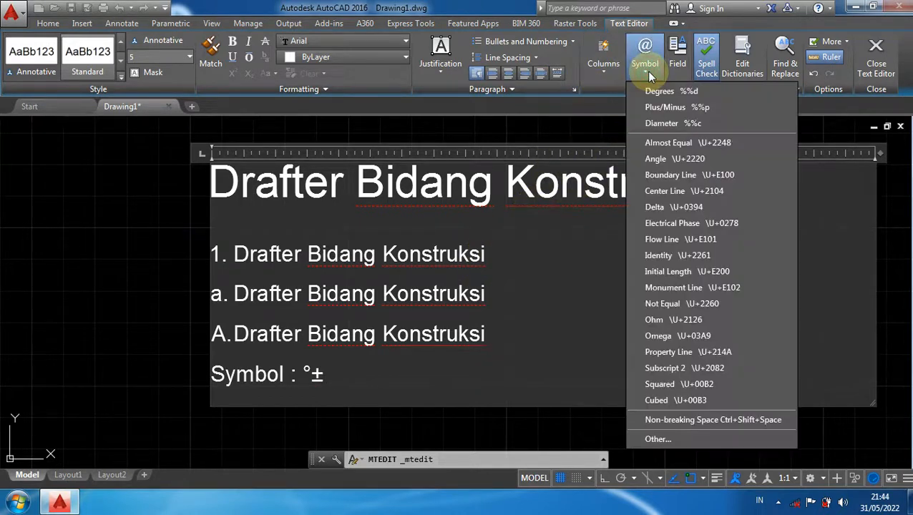
click(660, 122)
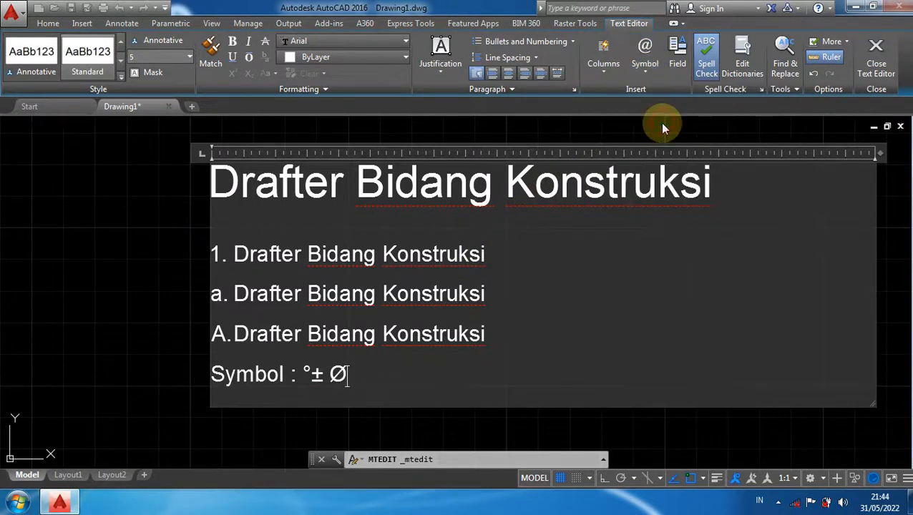
click(648, 72)
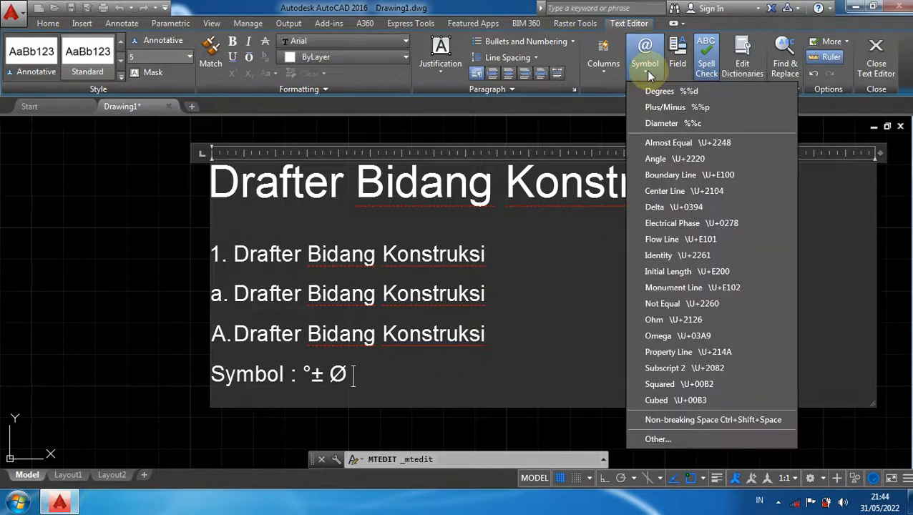
click(669, 145)
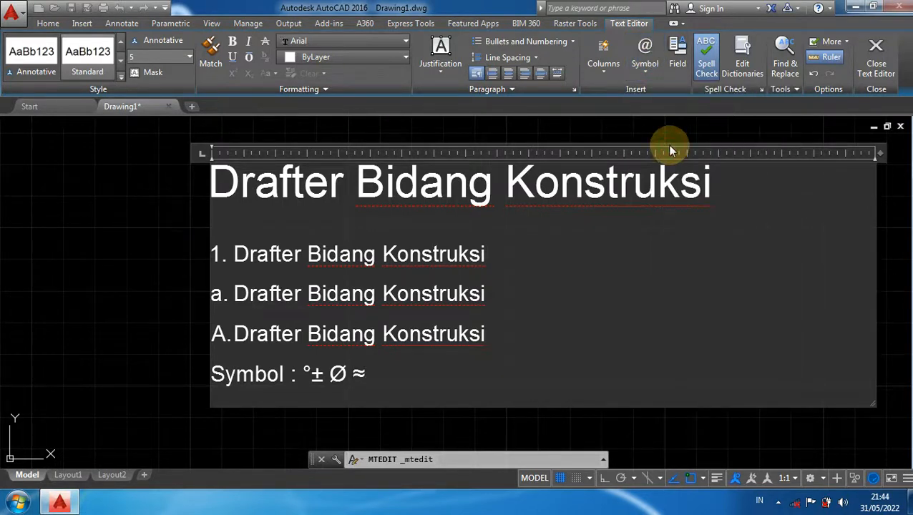
- Add the Angle, Ohm, Squared and Identity symbols to the end of the Symbol line and close the text editor
click(645, 70)
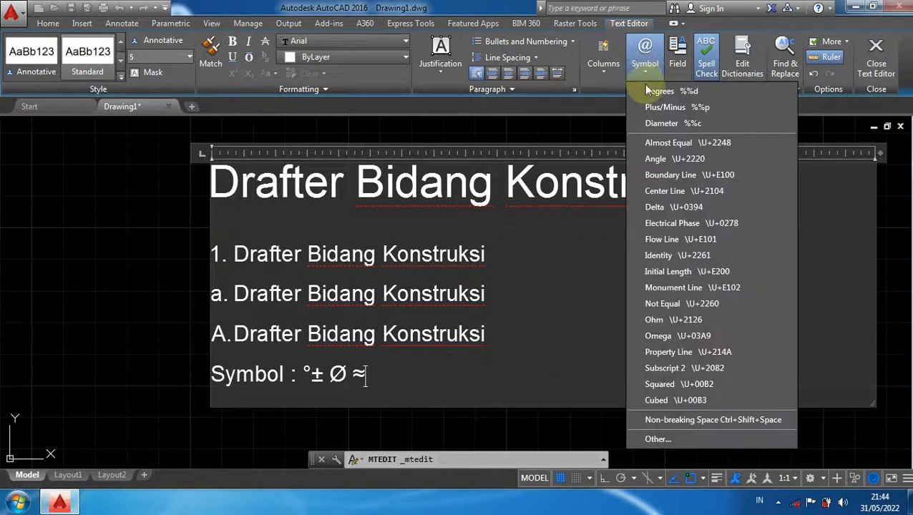
click(668, 161)
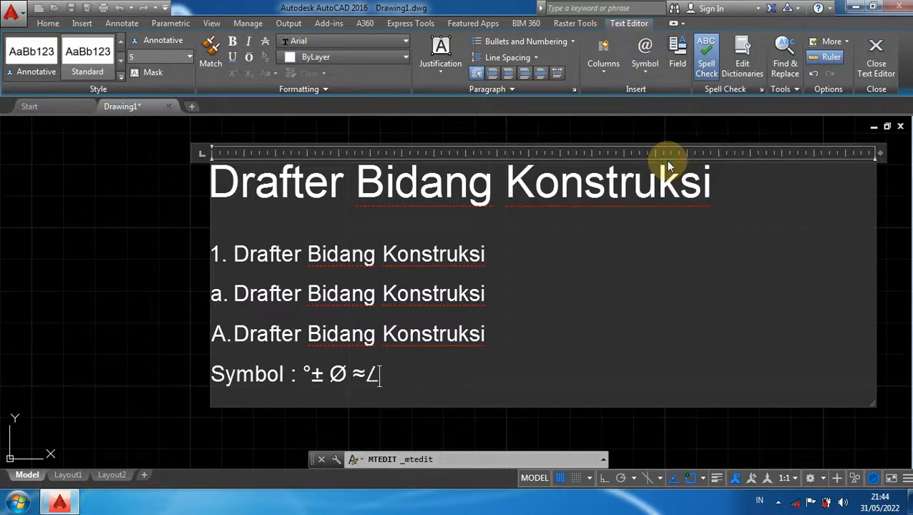
click(639, 71)
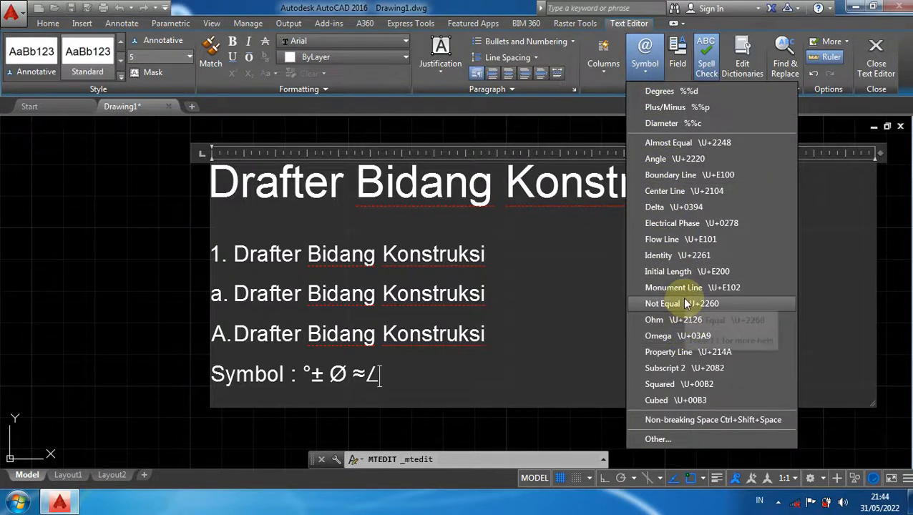
click(648, 319)
click(646, 72)
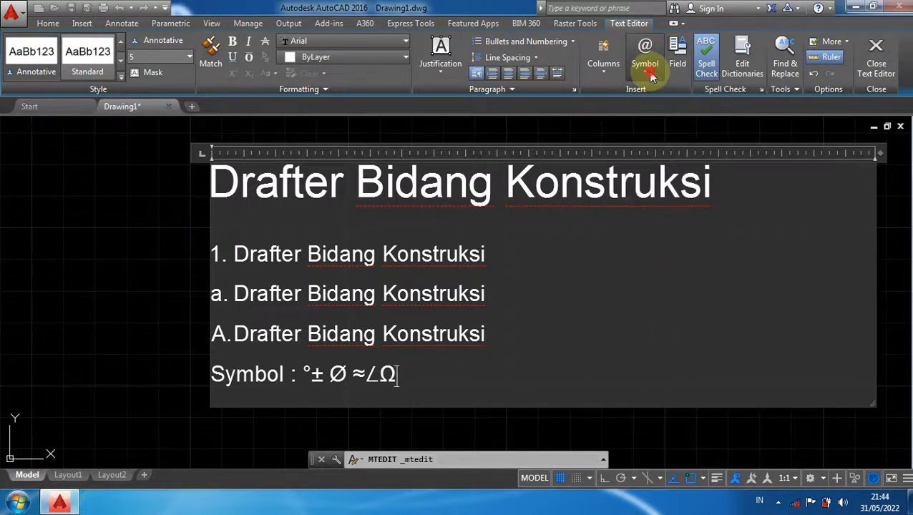
click(662, 385)
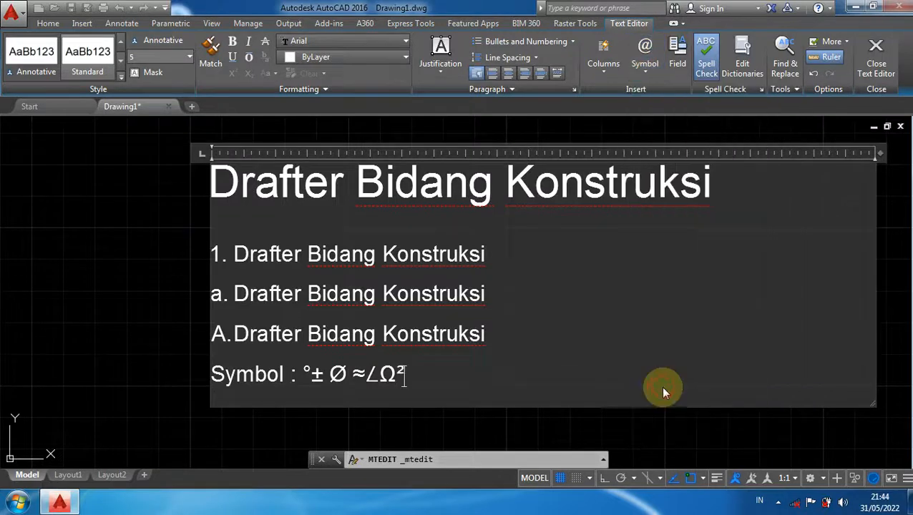
click(646, 58)
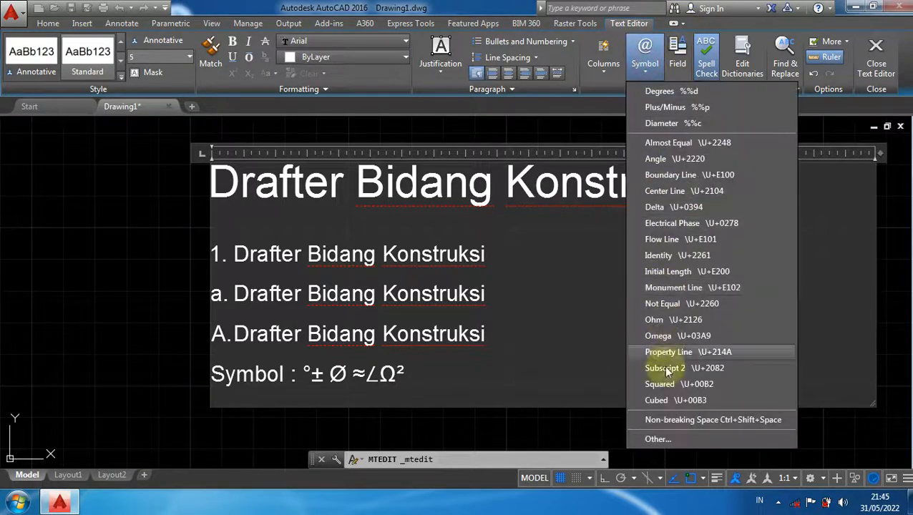
click(656, 256)
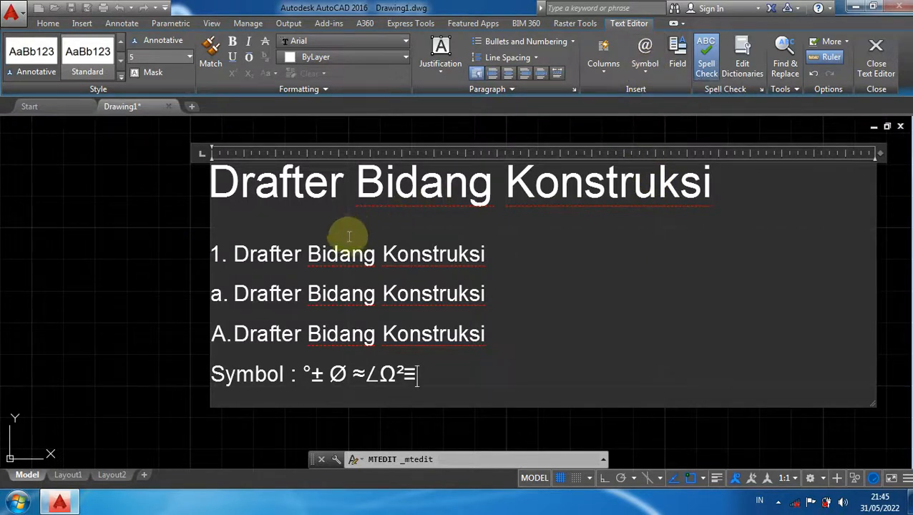
click(141, 277)
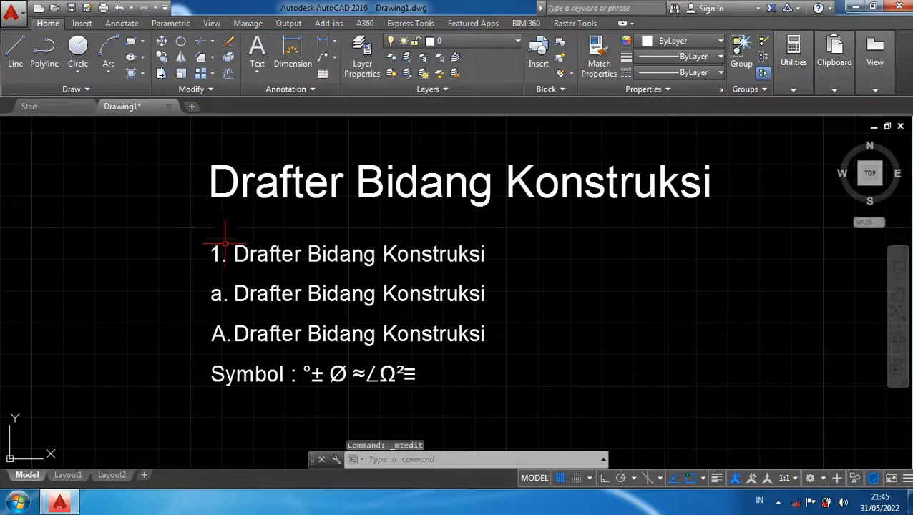
- Minimize the drawing program's window to show the desktop
scroll(256, 279, down, 1)
scroll(379, 261, up, 1)
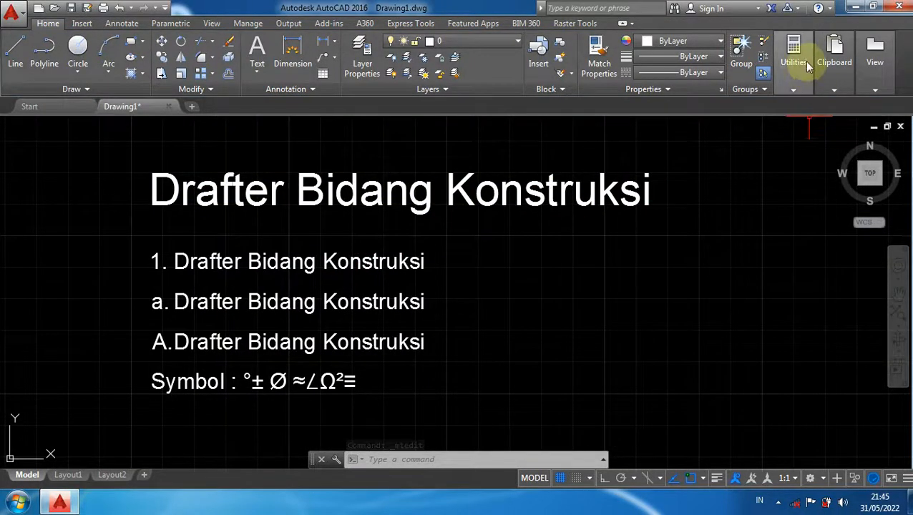
click(830, 57)
click(854, 6)
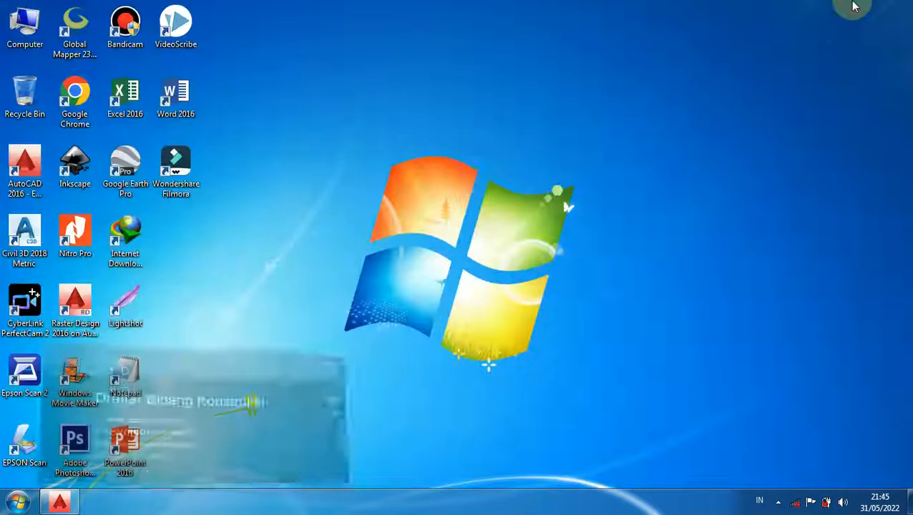